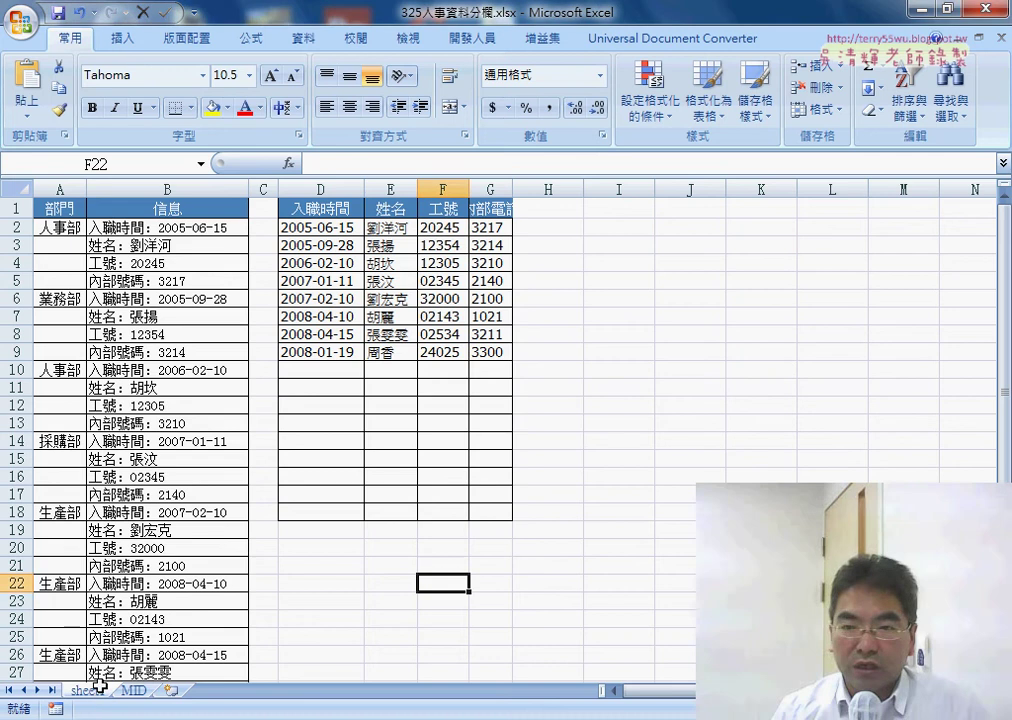
Step: Inspect D2's formula, highlighting its COLUMN()-3+(ROW()-2)*4 part, and leave it unchanged
left_click(318, 229)
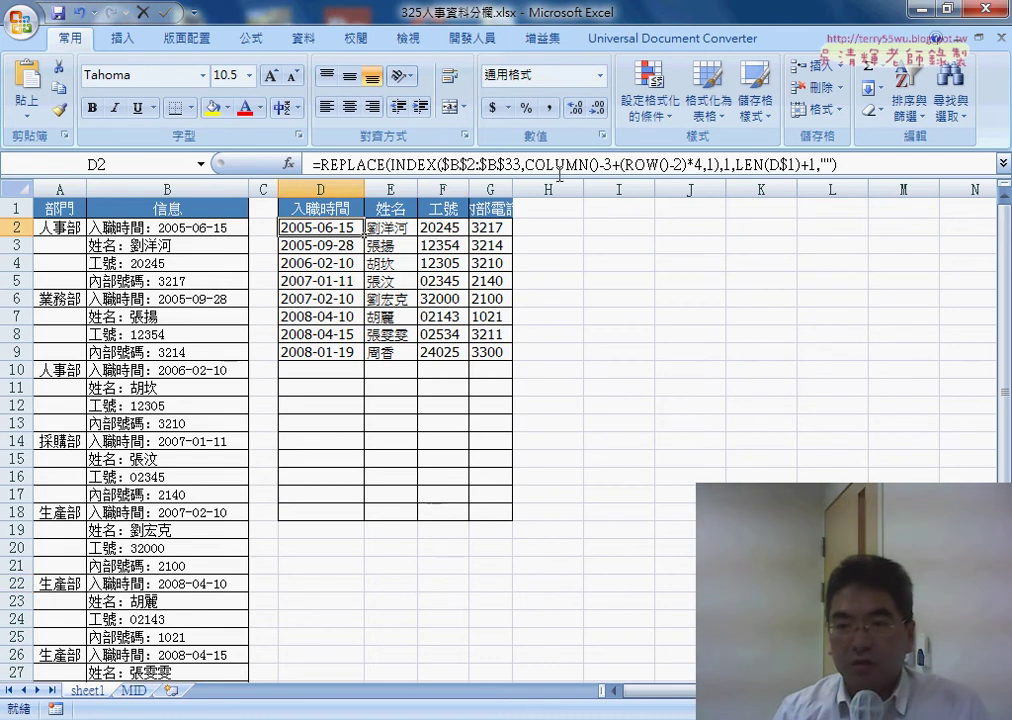
left_click_drag(525, 163, 705, 163)
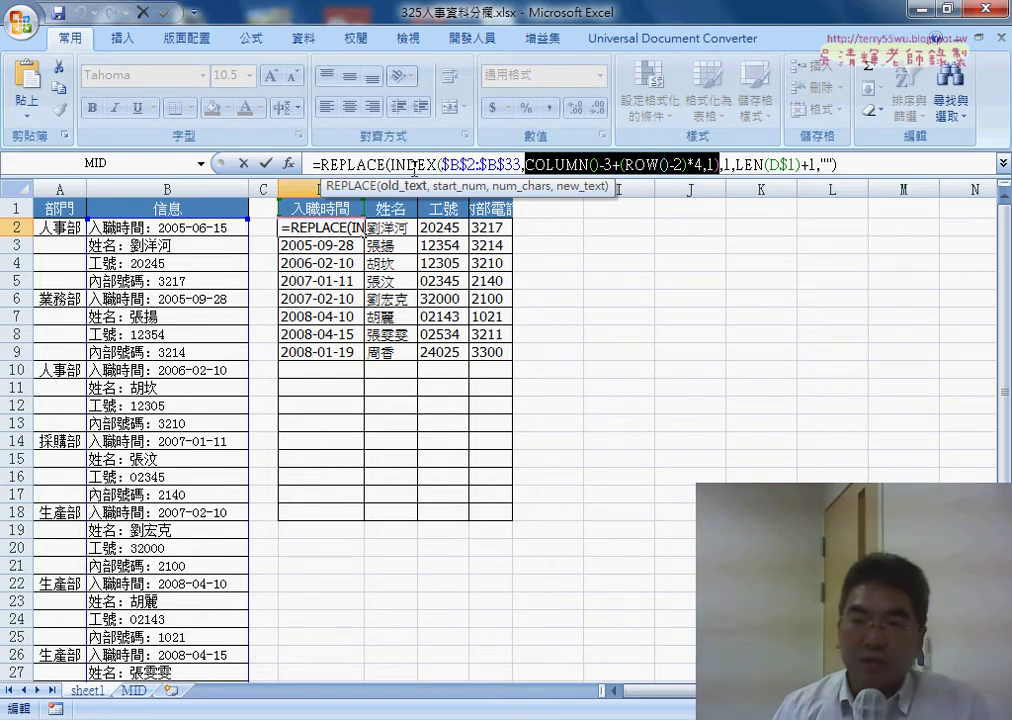
left_click(414, 168)
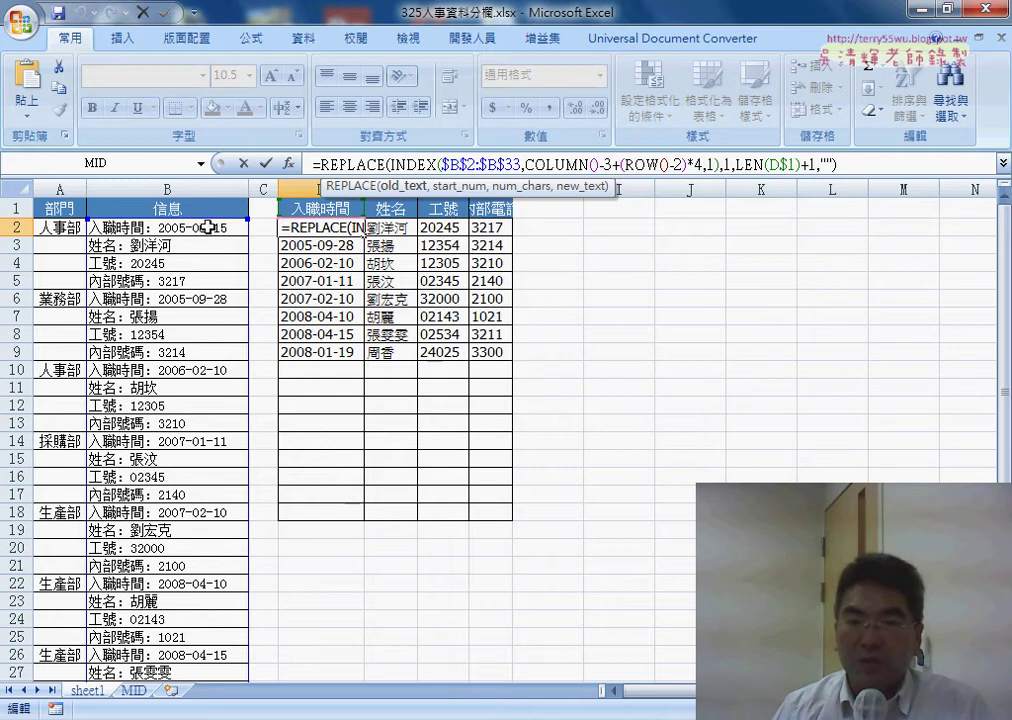
left_click(266, 163)
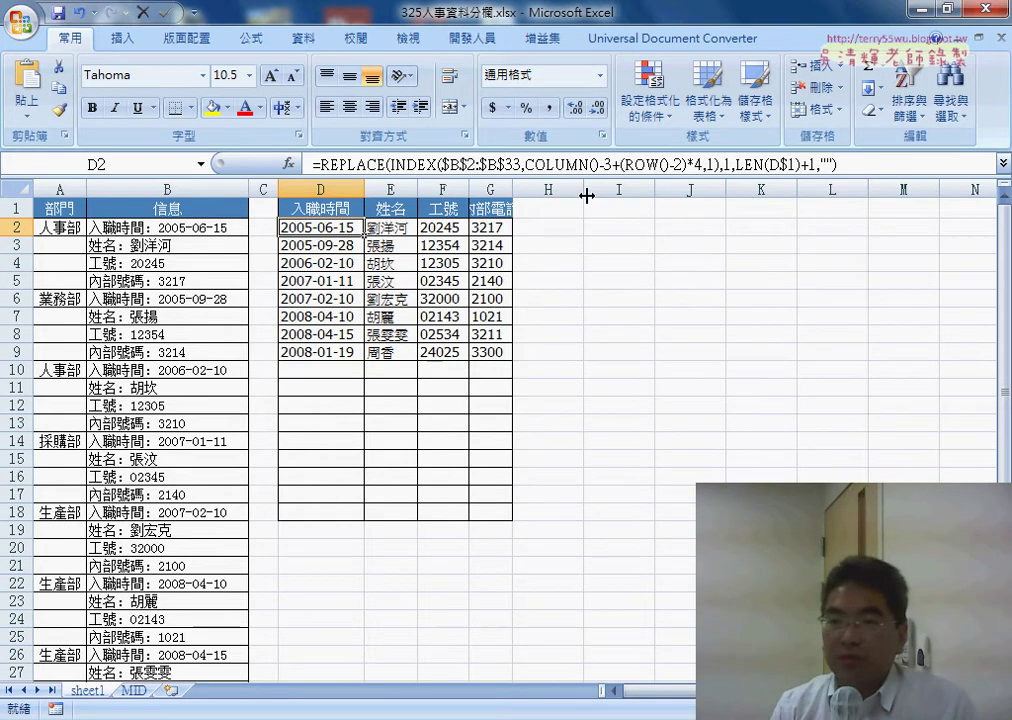
Step: Narrow column H and select cell I1 beside the D2:G9 table
left_click_drag(586, 196, 553, 196)
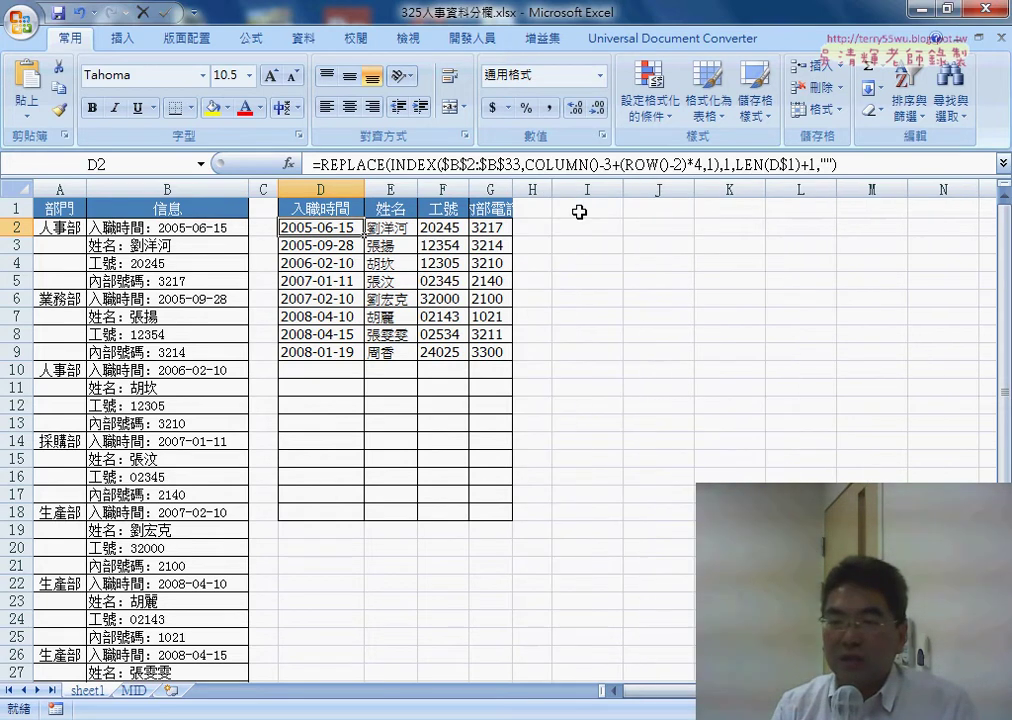
left_click(532, 189)
left_click(600, 209)
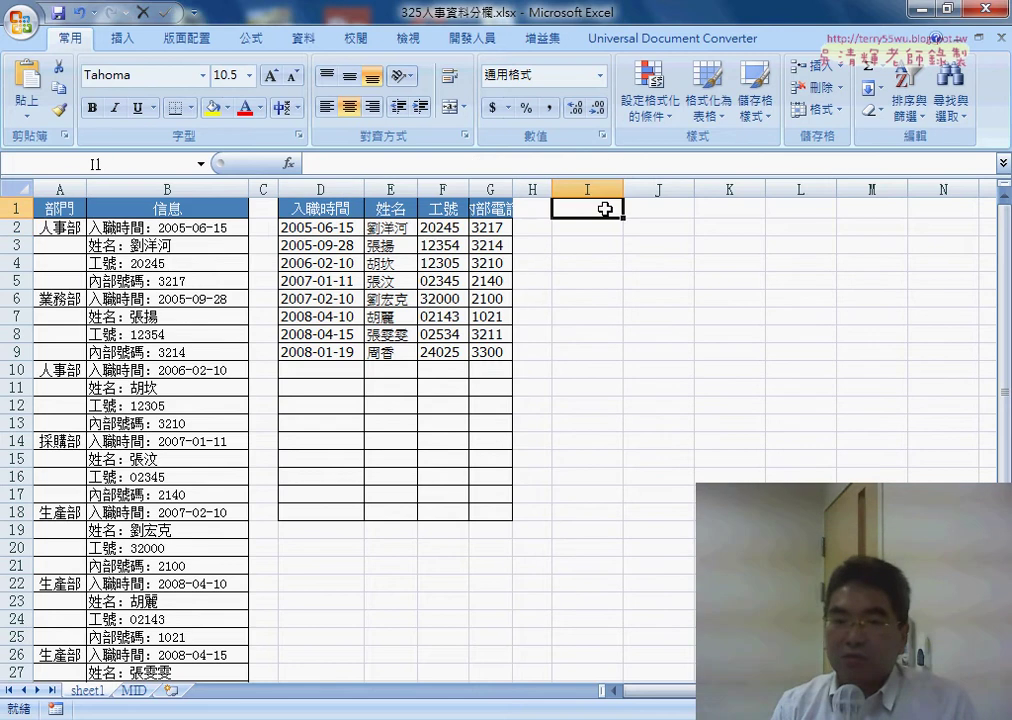
left_click_drag(330, 228, 488, 350)
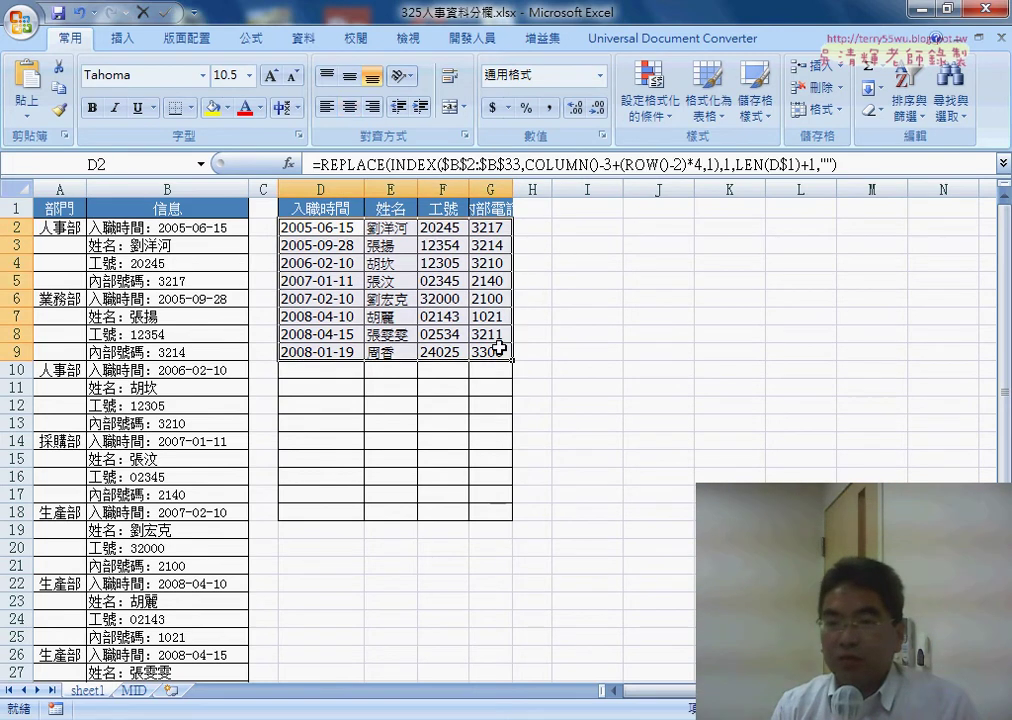
left_click(592, 207)
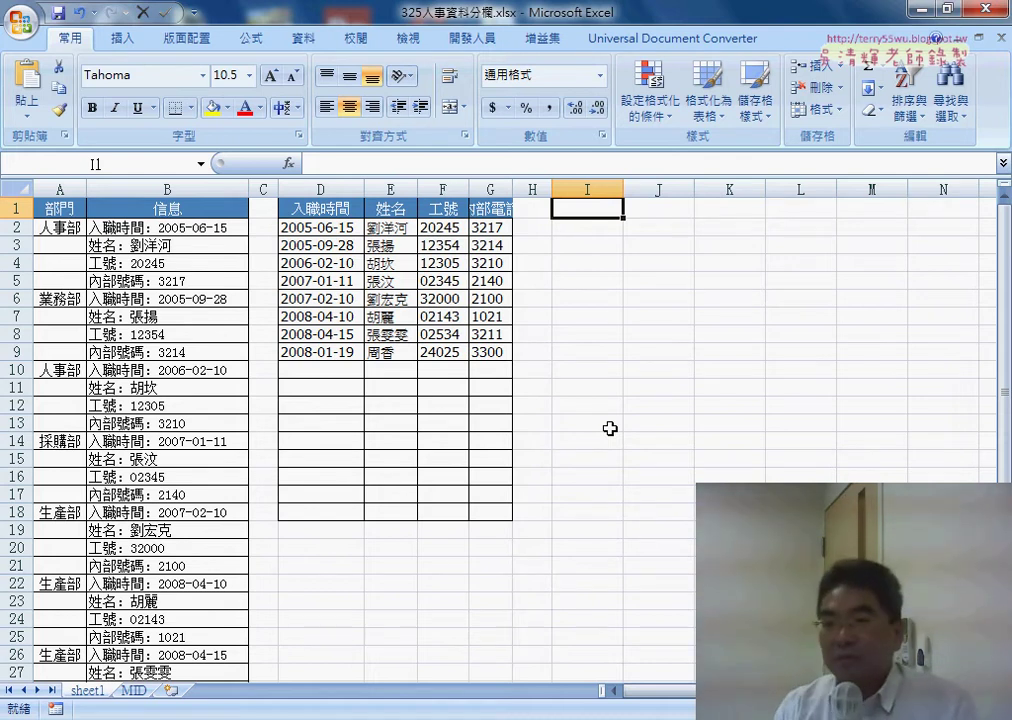
left_click_drag(285, 227, 490, 352)
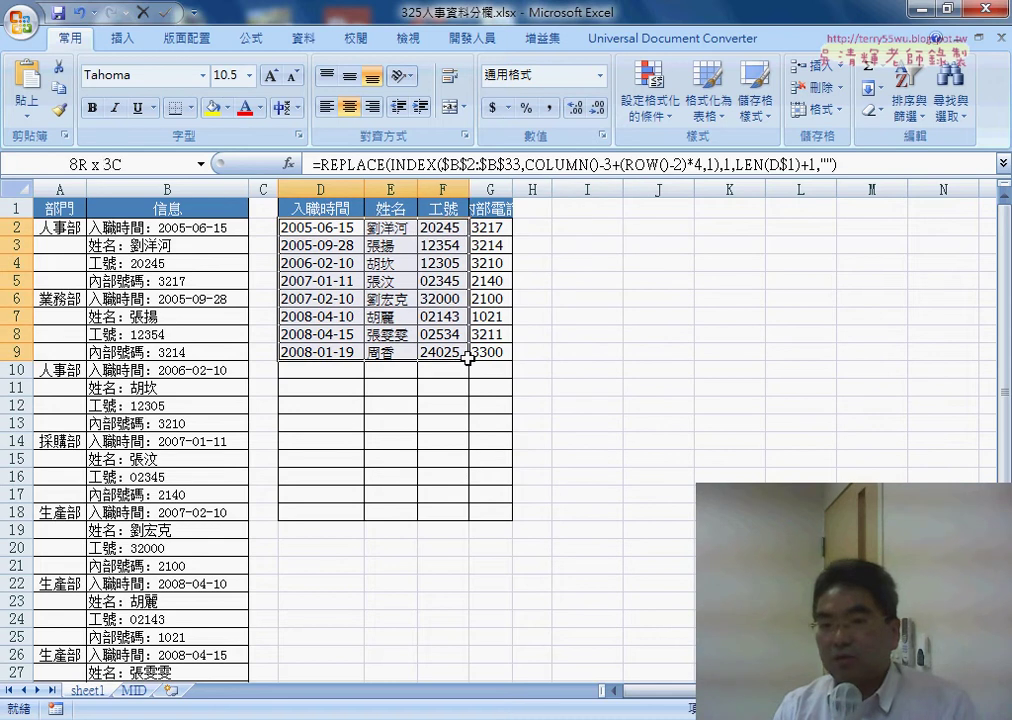
left_click(596, 212)
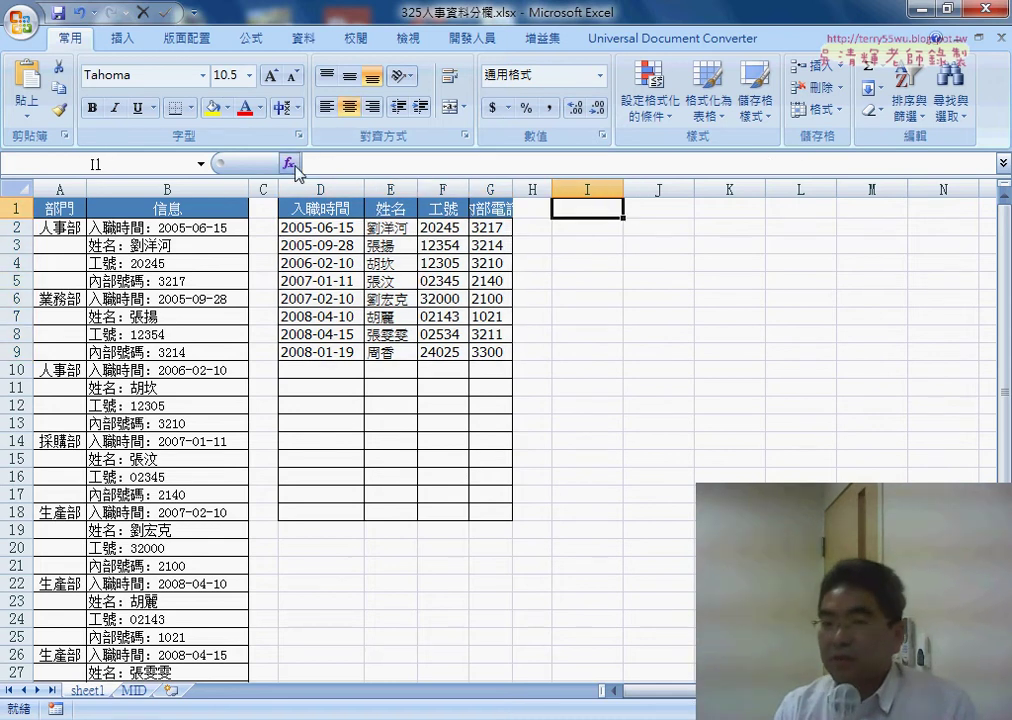
Step: Insert the array form of INDEX from 檢視與參照 into I1, with D2:G9 as its array
left_click(289, 163)
left_click(655, 282)
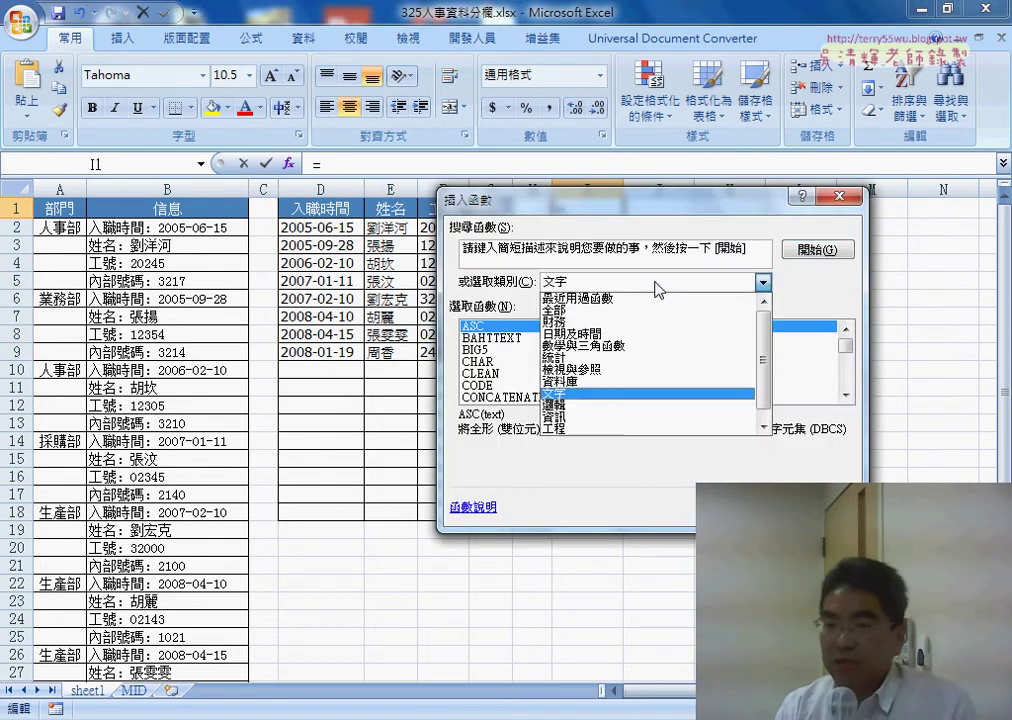
left_click(655, 369)
left_click_drag(845, 333, 845, 365)
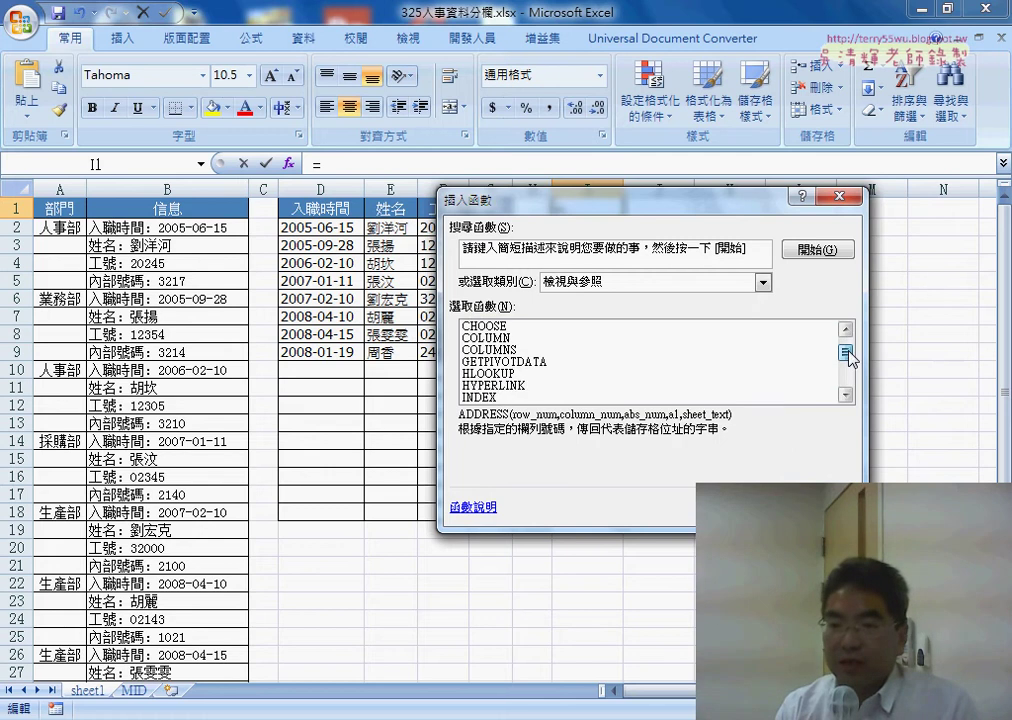
double_click(524, 362)
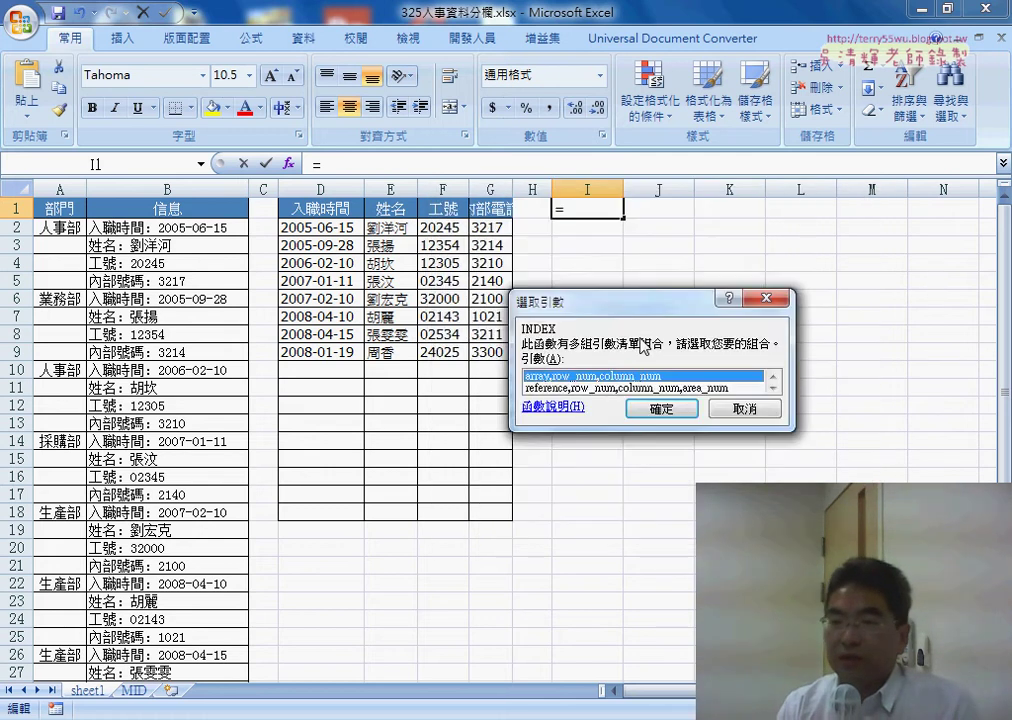
left_click(675, 410)
left_click_drag(555, 245, 470, 419)
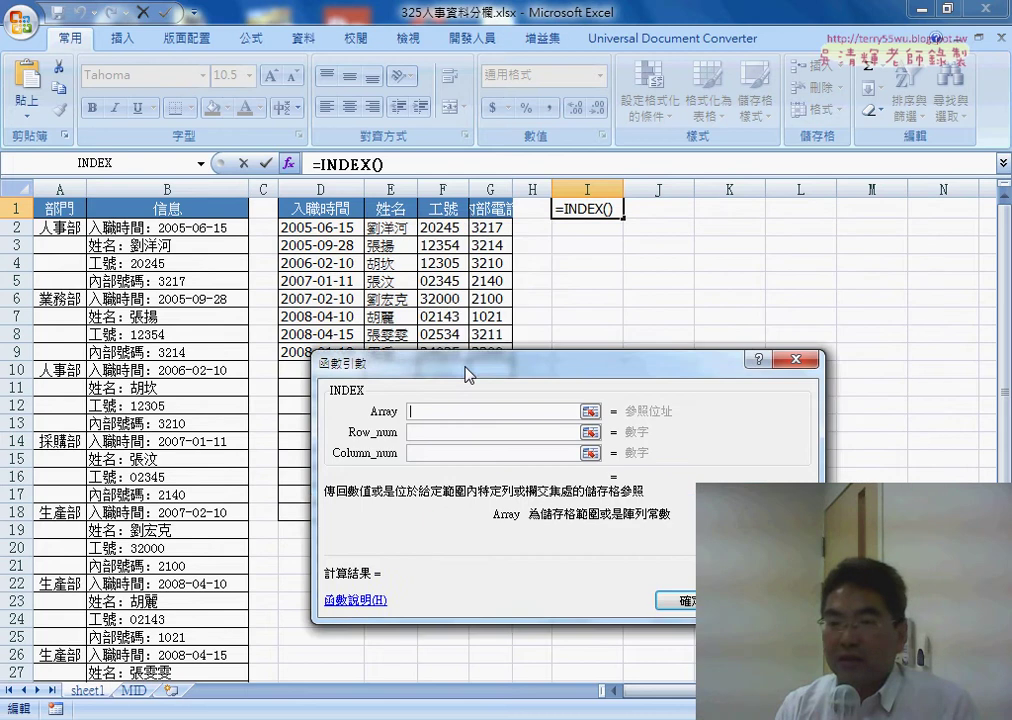
left_click_drag(322, 228, 480, 355)
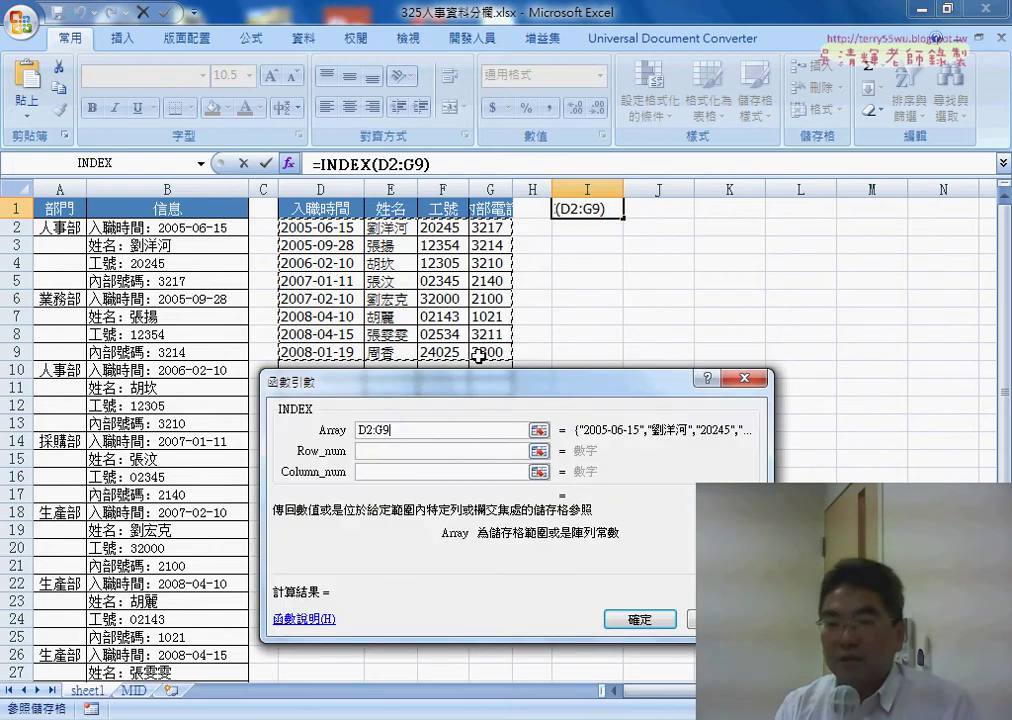
Step: Enter 1 for Row_num and 1 for Column_num in the INDEX arguments
left_click(370, 451)
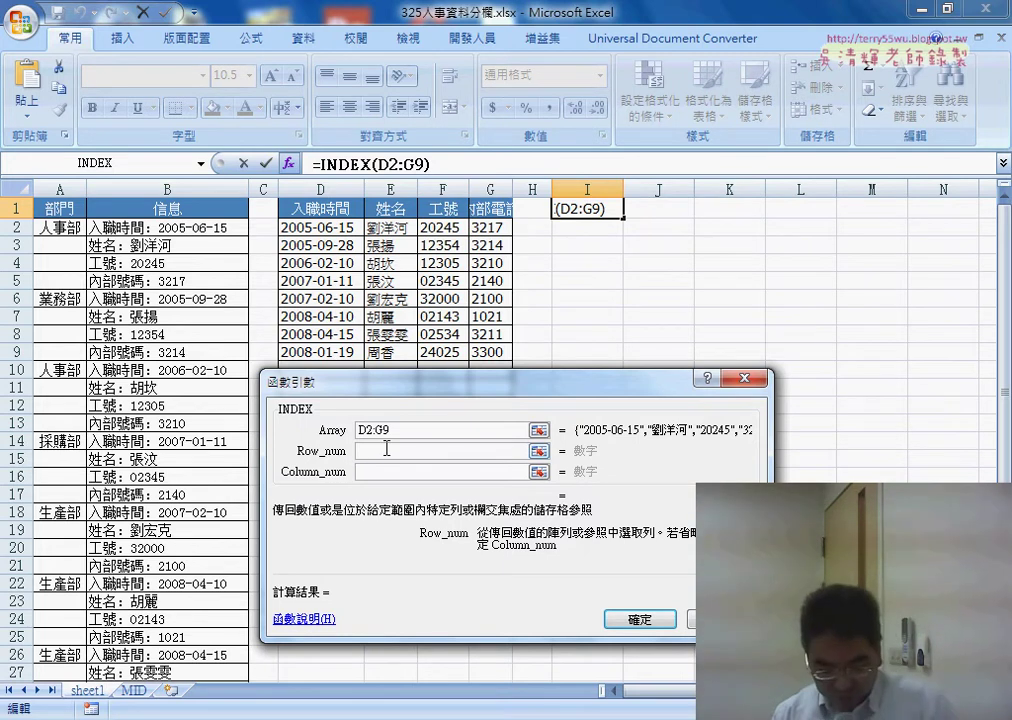
type("1")
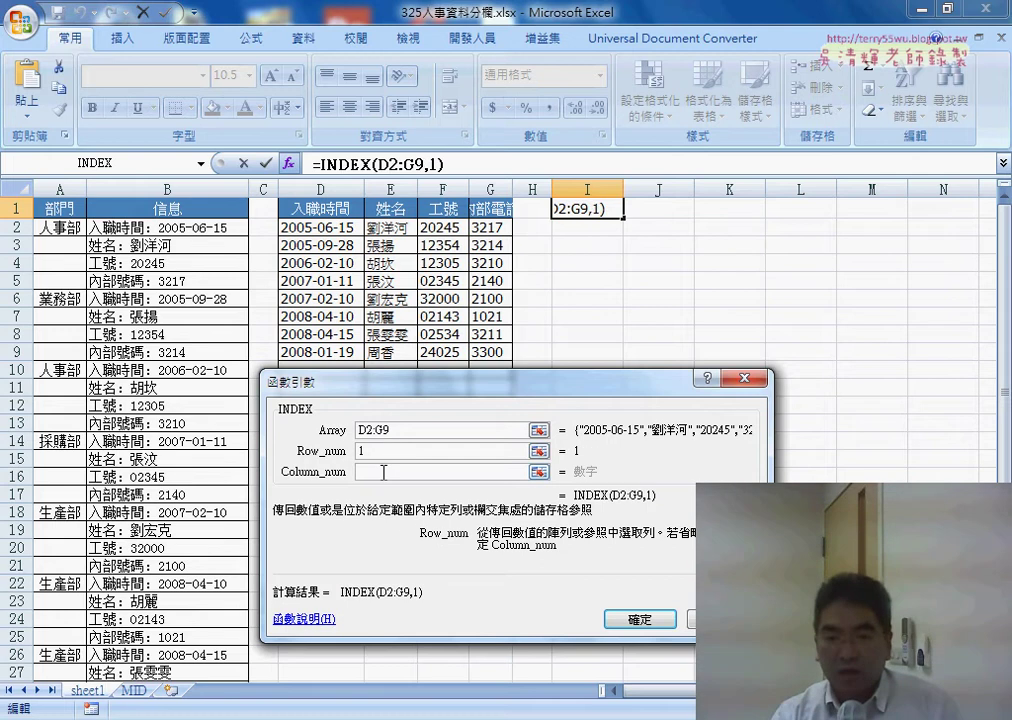
left_click(383, 472)
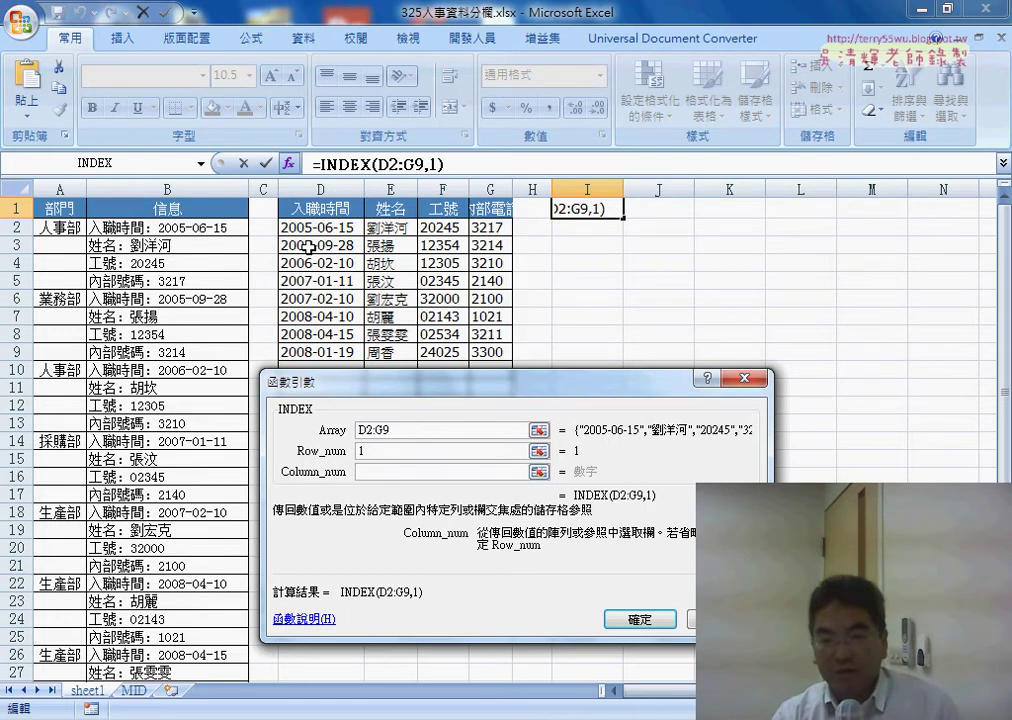
type("1")
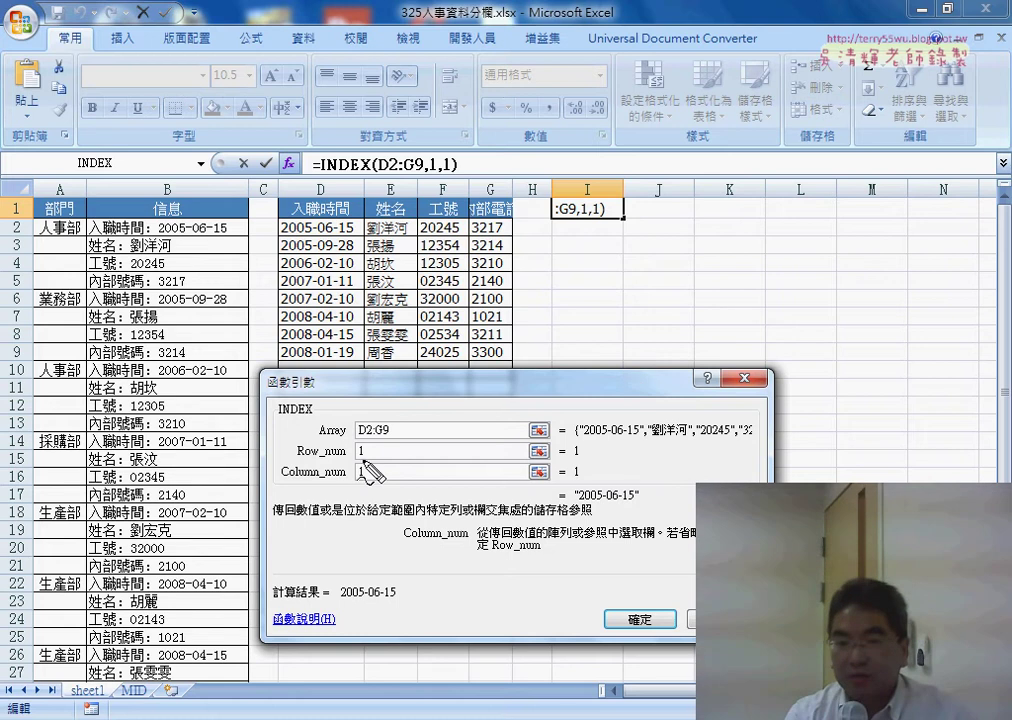
Step: Annotate with the screen pen how table rows and columns are counted
left_click_drag(362, 441, 364, 444)
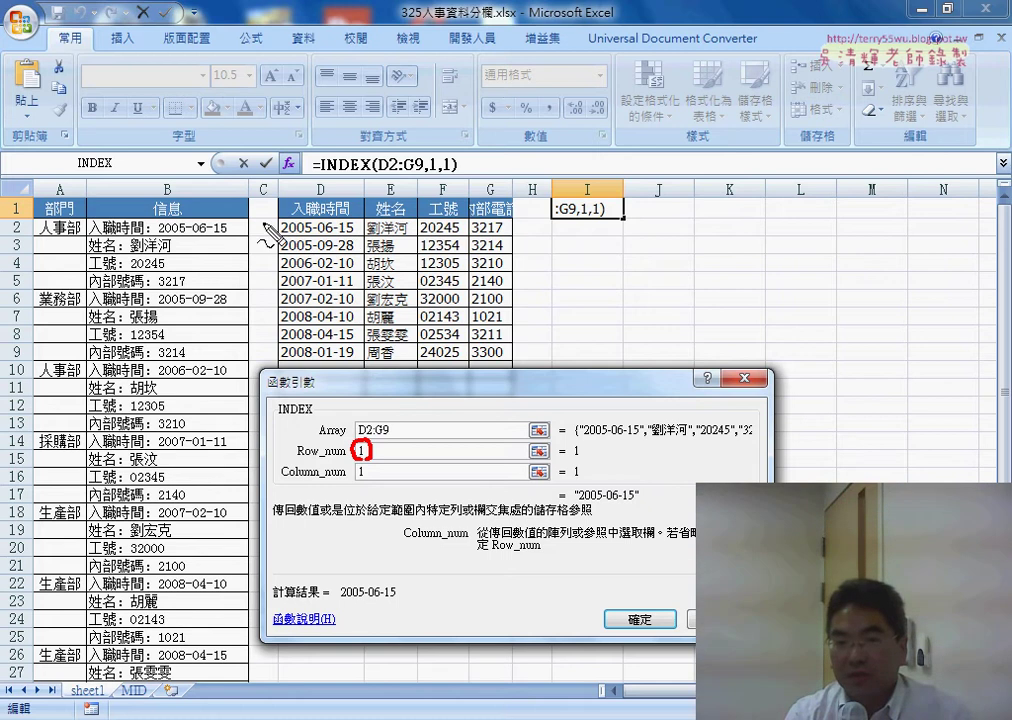
left_click_drag(262, 221, 262, 235)
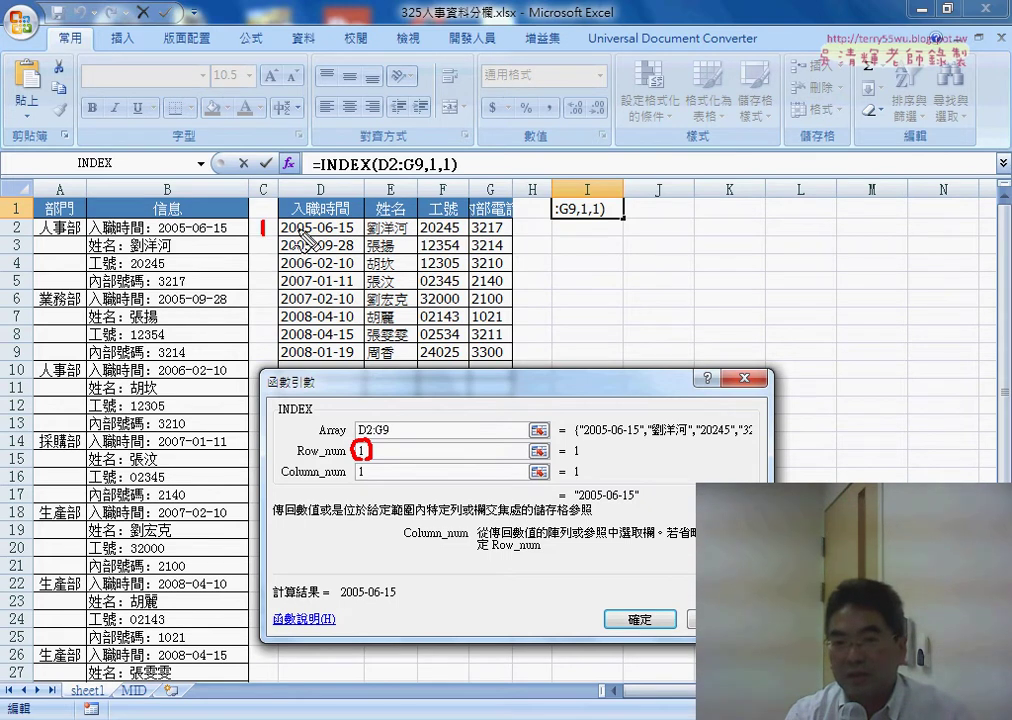
mouse_move(389, 222)
left_mouse_down()
mouse_move(389, 233)
mouse_move(483, 233)
left_mouse_up()
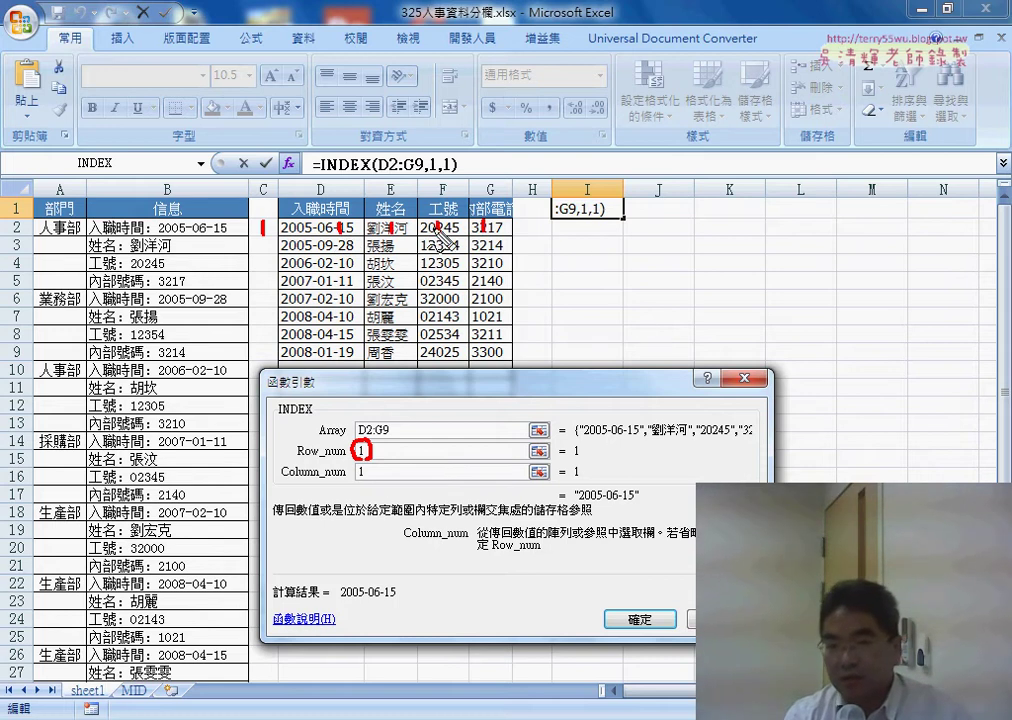
left_click_drag(320, 244, 493, 247)
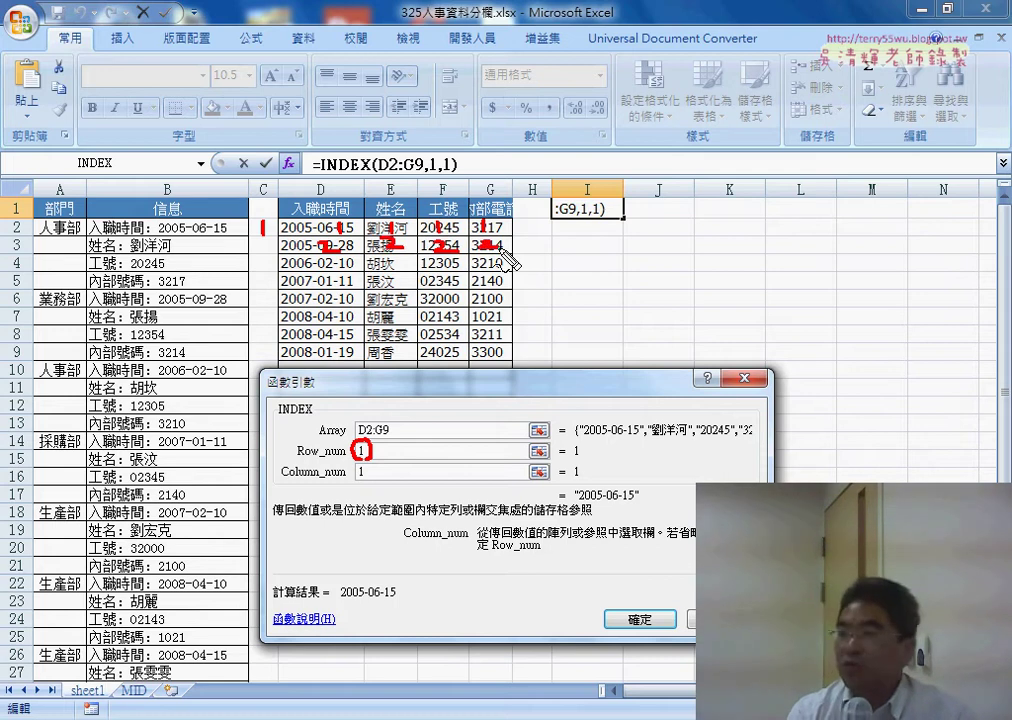
mouse_move(318, 256)
left_mouse_down()
mouse_move(322, 270)
mouse_move(484, 270)
left_mouse_up()
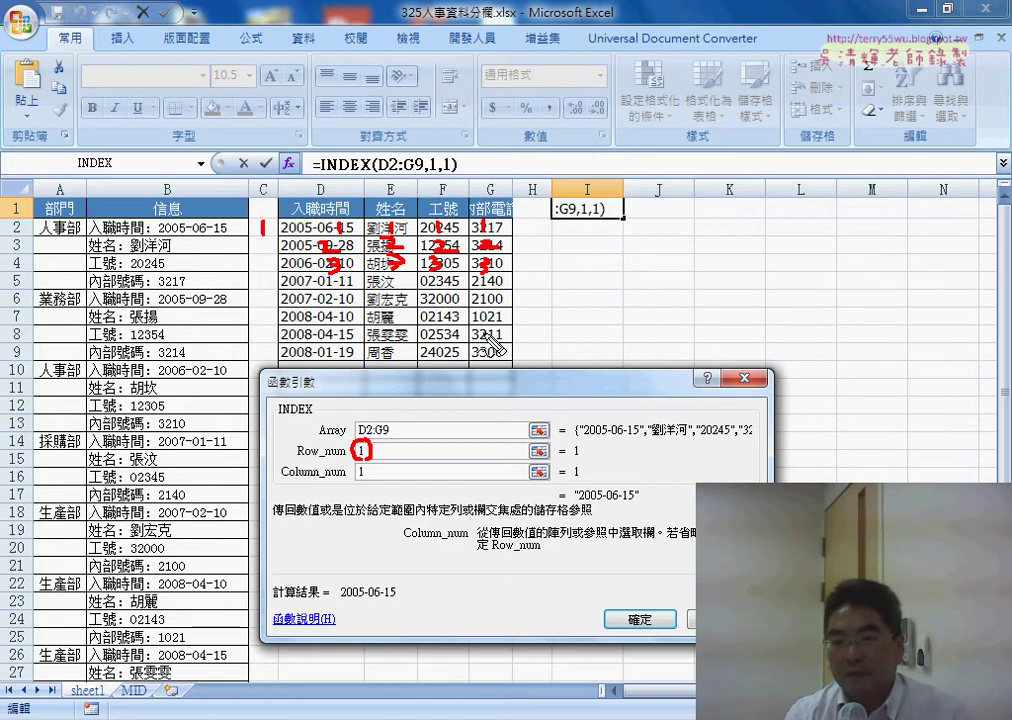
left_click_drag(352, 478, 368, 478)
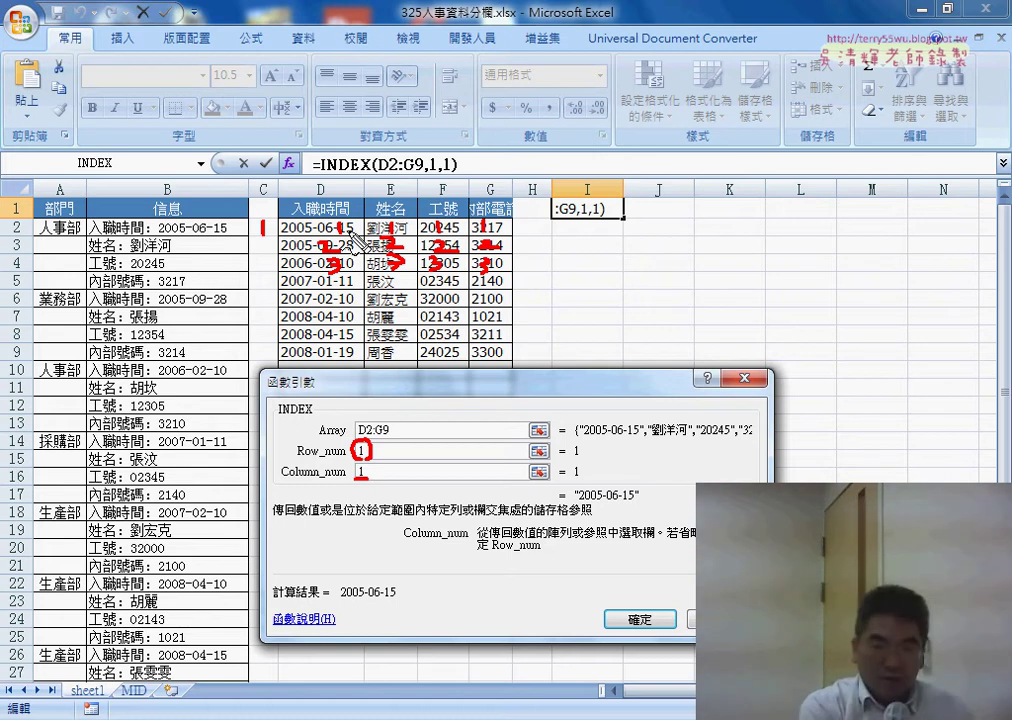
Step: Annotate the cell counting order across D2:G3 and the row and column arguments
key("Escape")
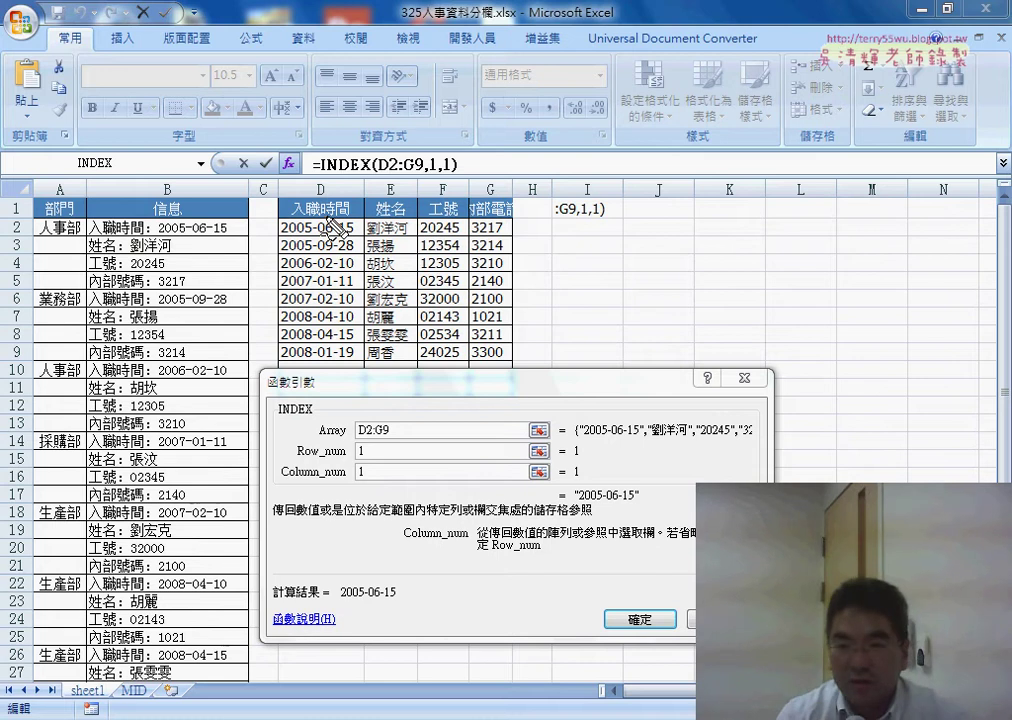
left_click_drag(333, 222, 322, 242)
left_click_drag(390, 228, 412, 238)
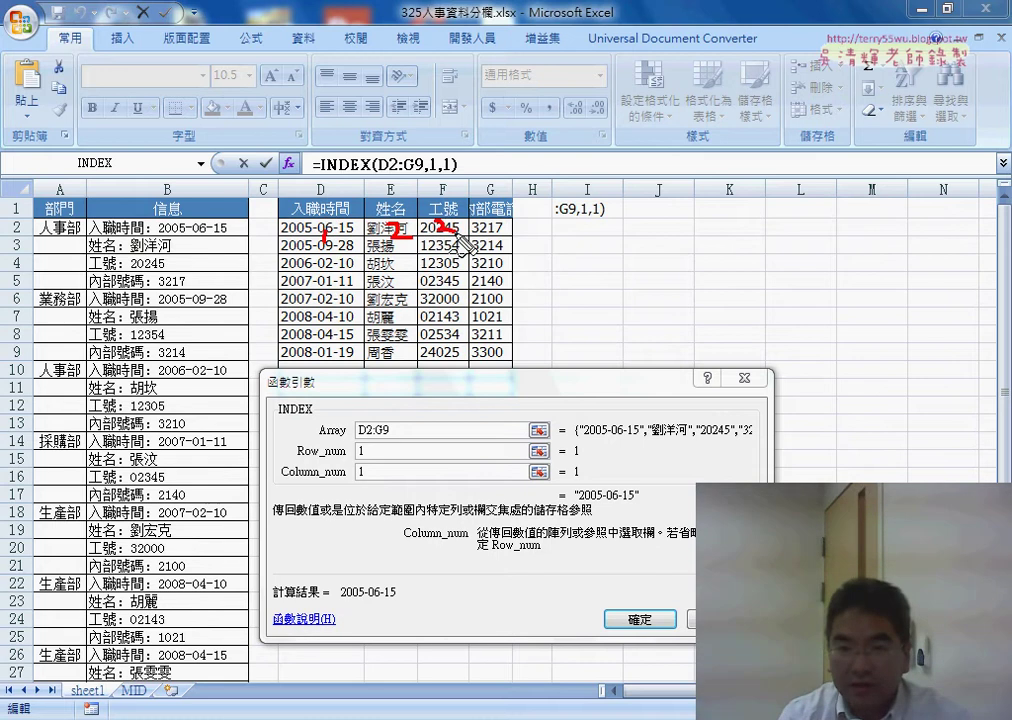
left_click_drag(478, 222, 486, 248)
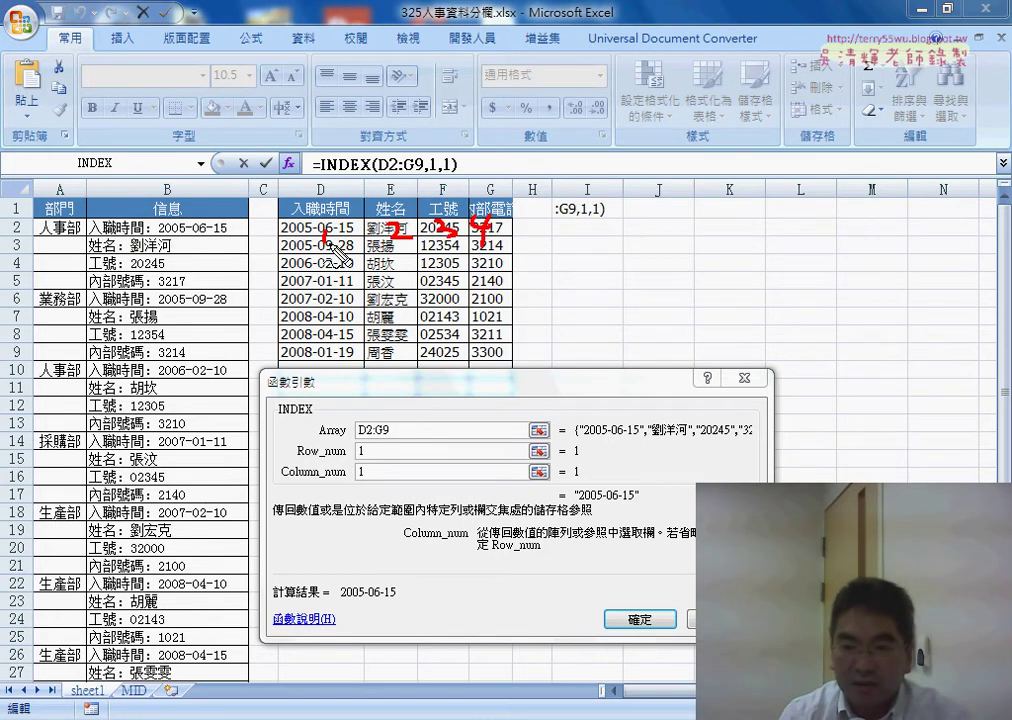
left_click_drag(478, 242, 505, 255)
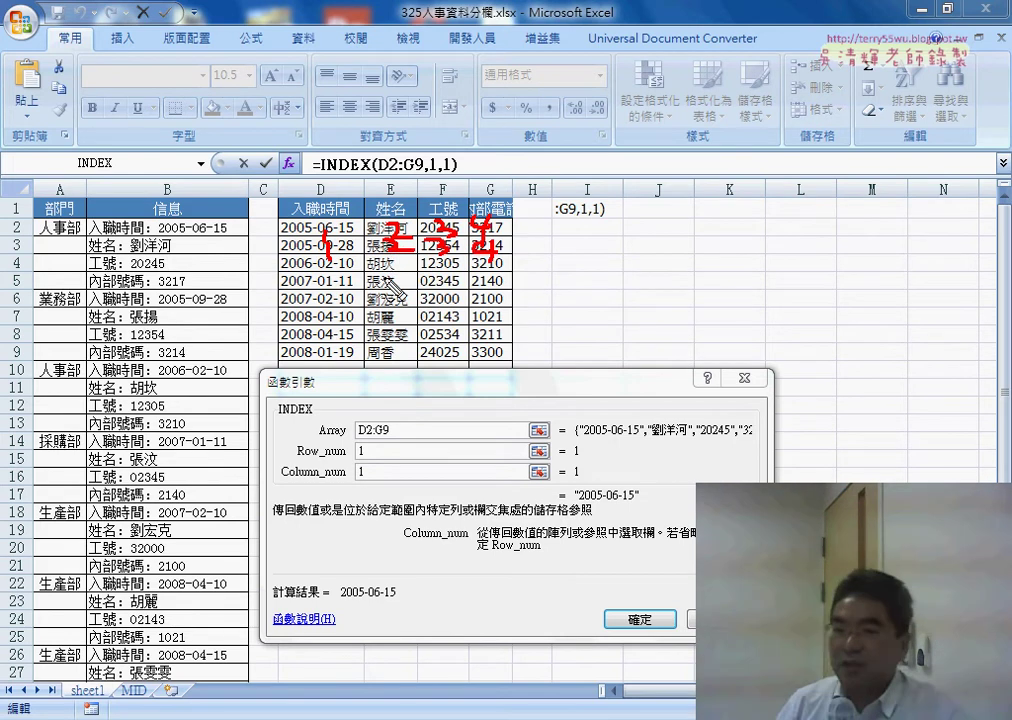
left_click_drag(298, 461, 346, 461)
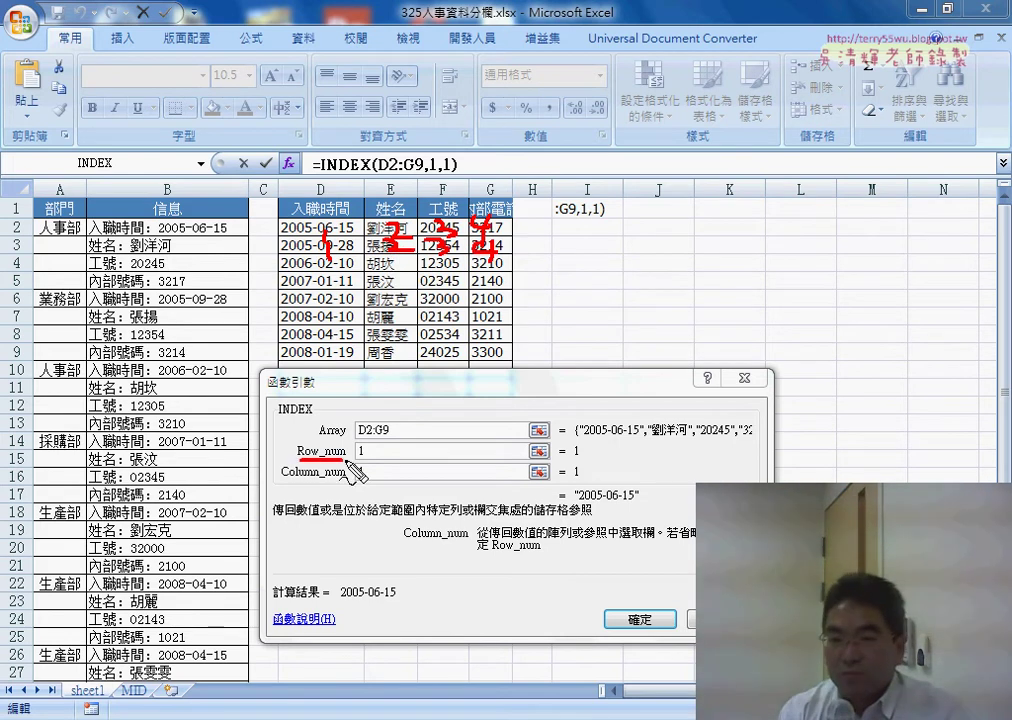
left_click_drag(277, 481, 347, 480)
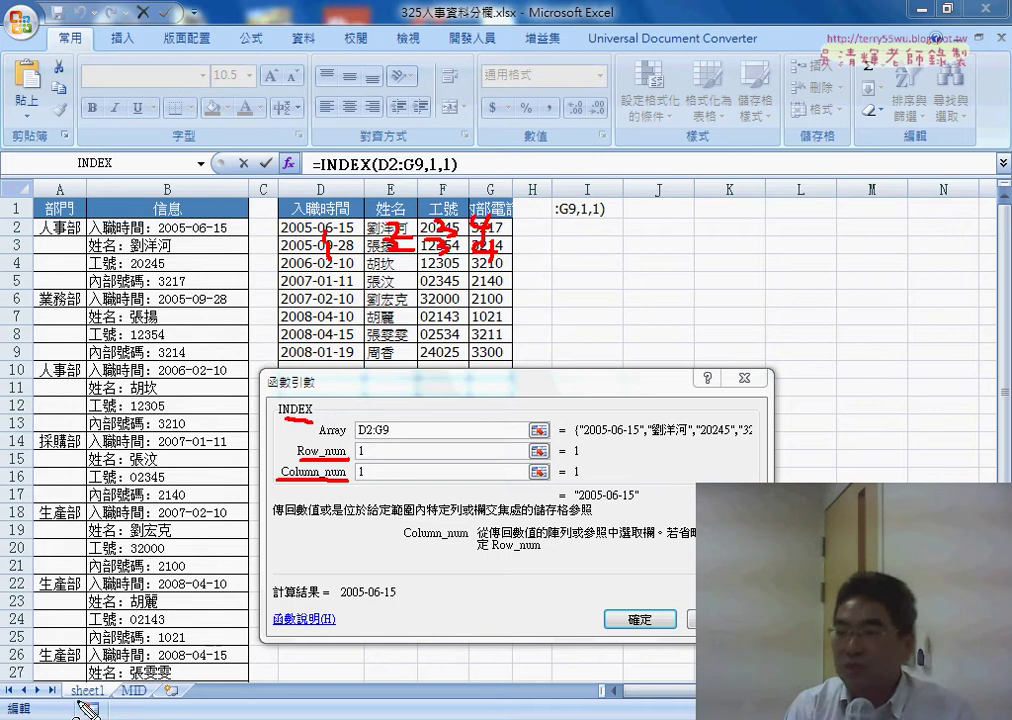
Step: Clear the pen marks and cancel the INDEX formula, leaving I1 empty
left_click_drag(286, 431, 314, 426)
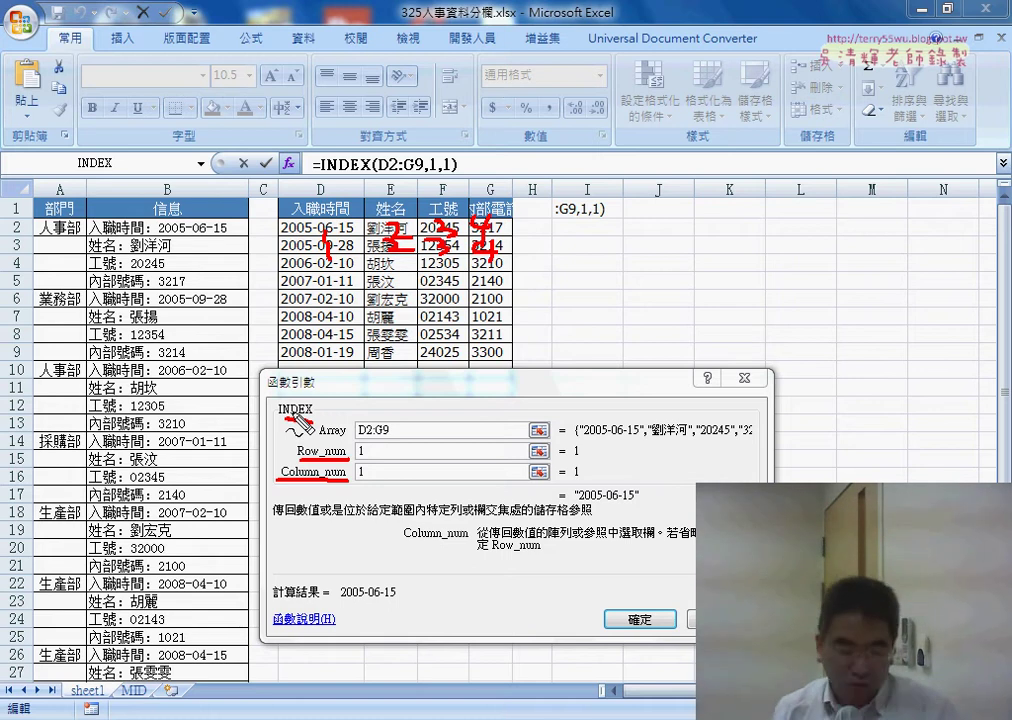
key("Escape")
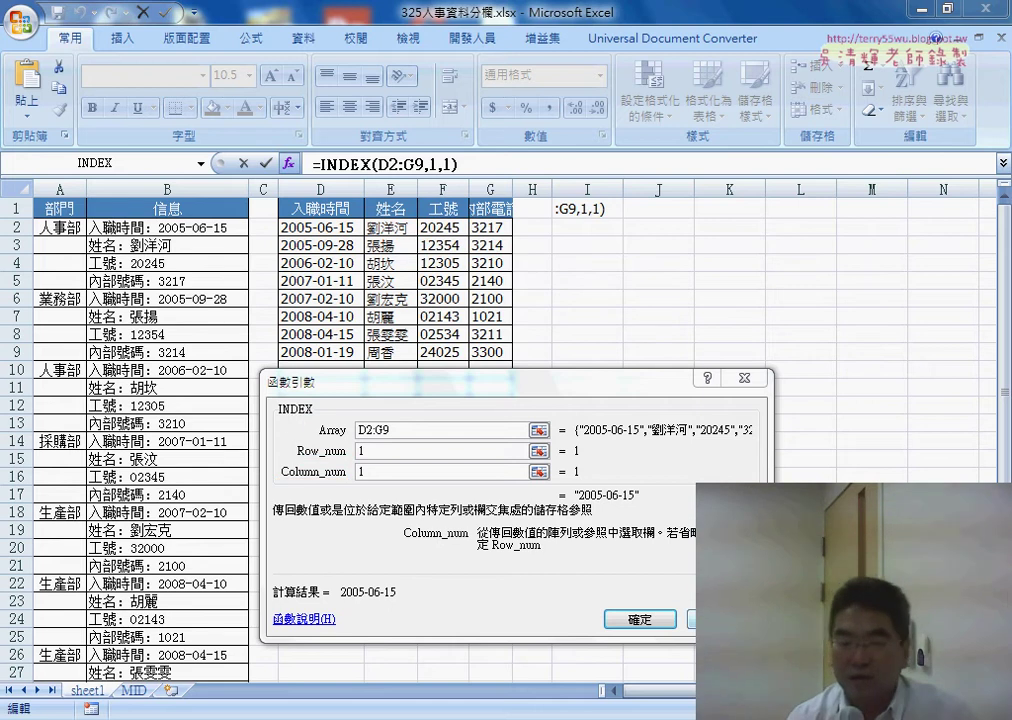
key("Escape")
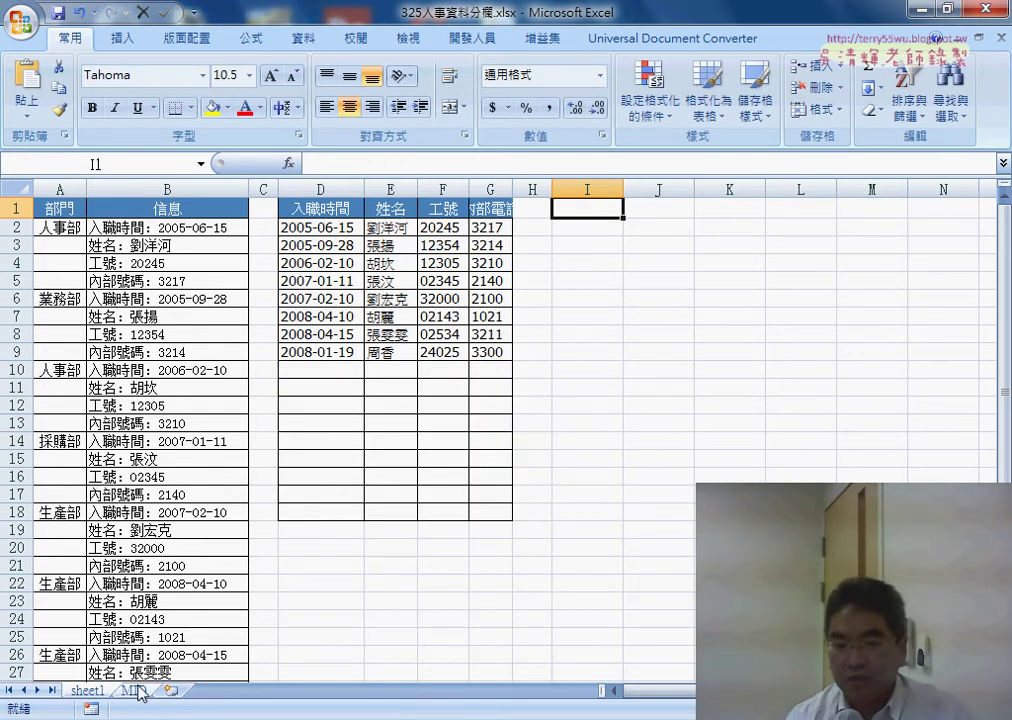
Step: Copy sheet1 to a new sheet1 (2) and clear its D2:G9 results
left_click_drag(113, 692, 187, 692)
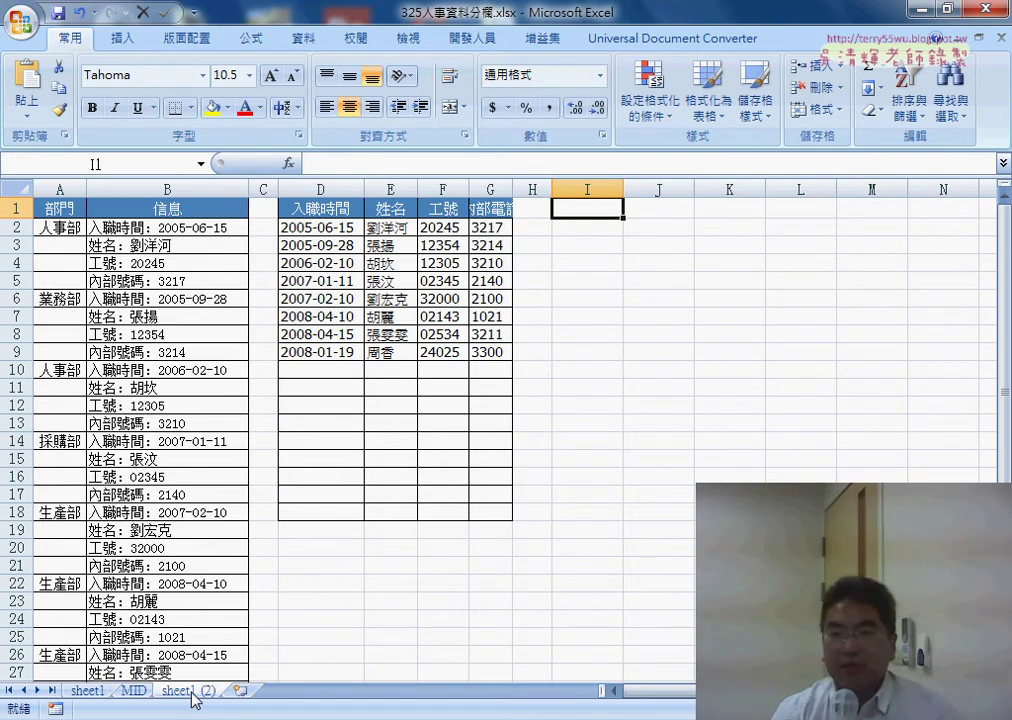
left_click_drag(317, 233, 499, 353)
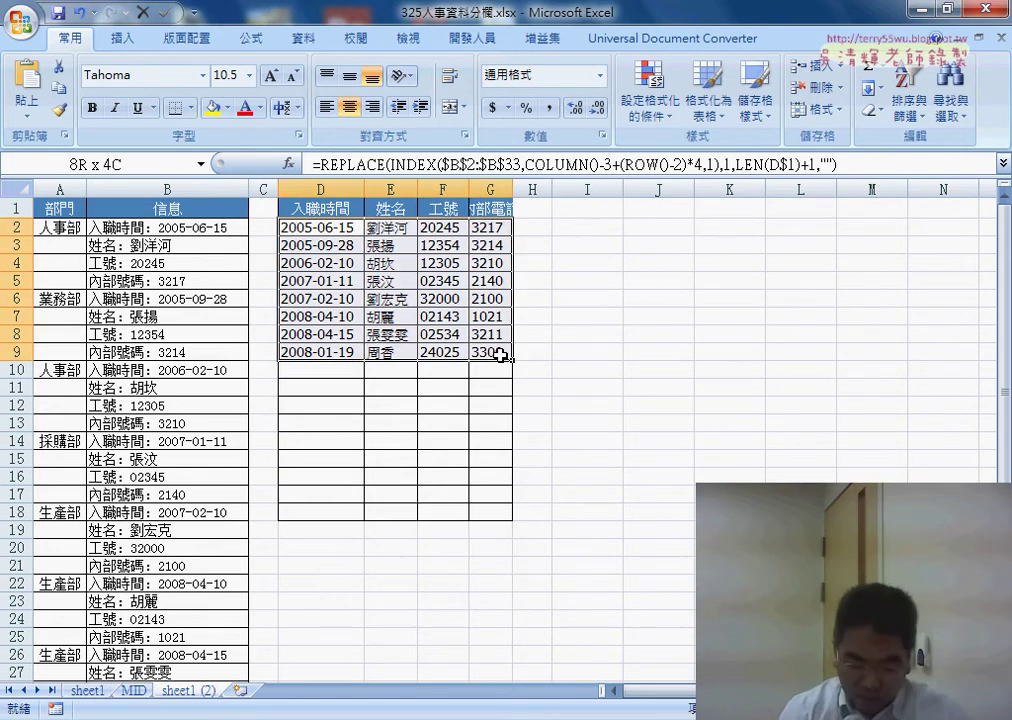
key("Delete")
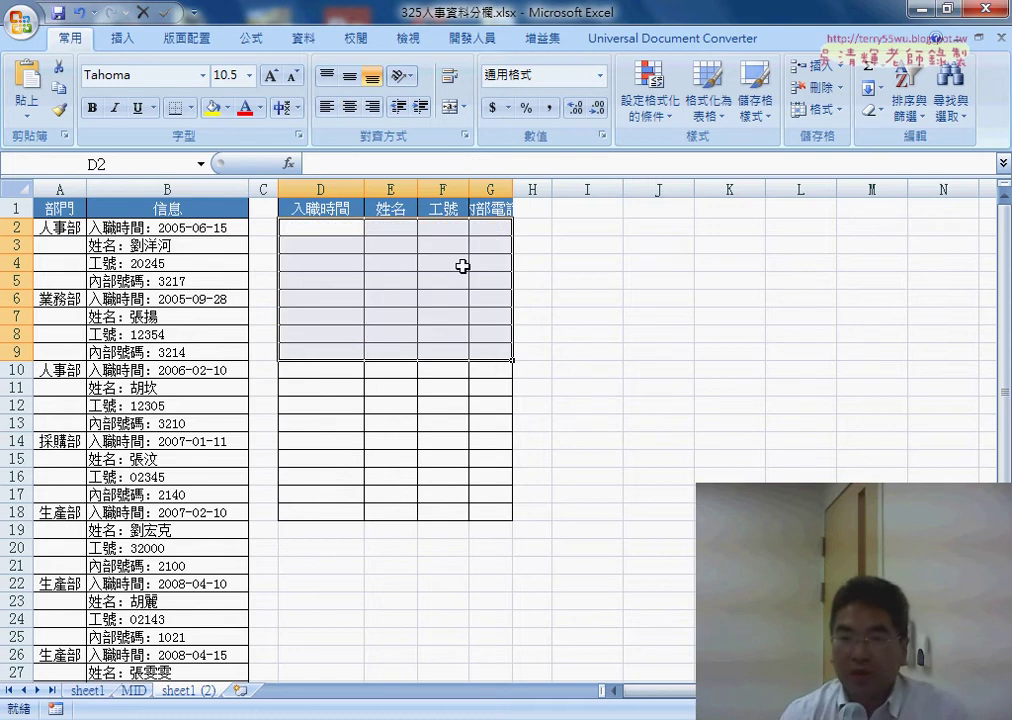
Step: Start a new formula in D2 with the Insert Function list shown
left_click(321, 231)
left_click(289, 163)
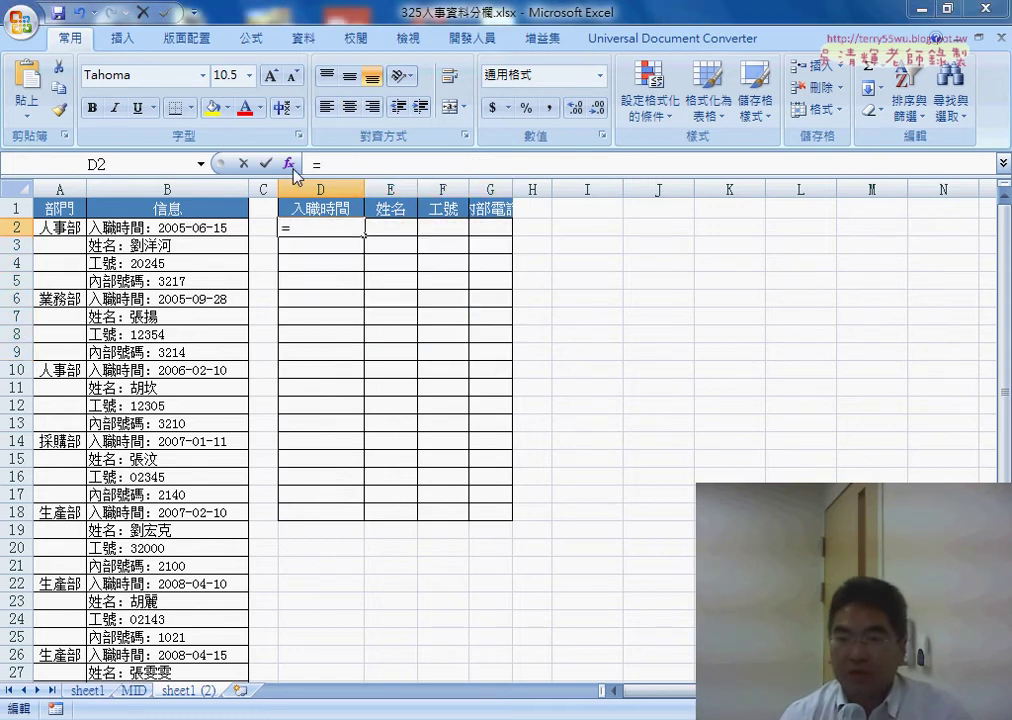
left_click_drag(548, 353, 705, 133)
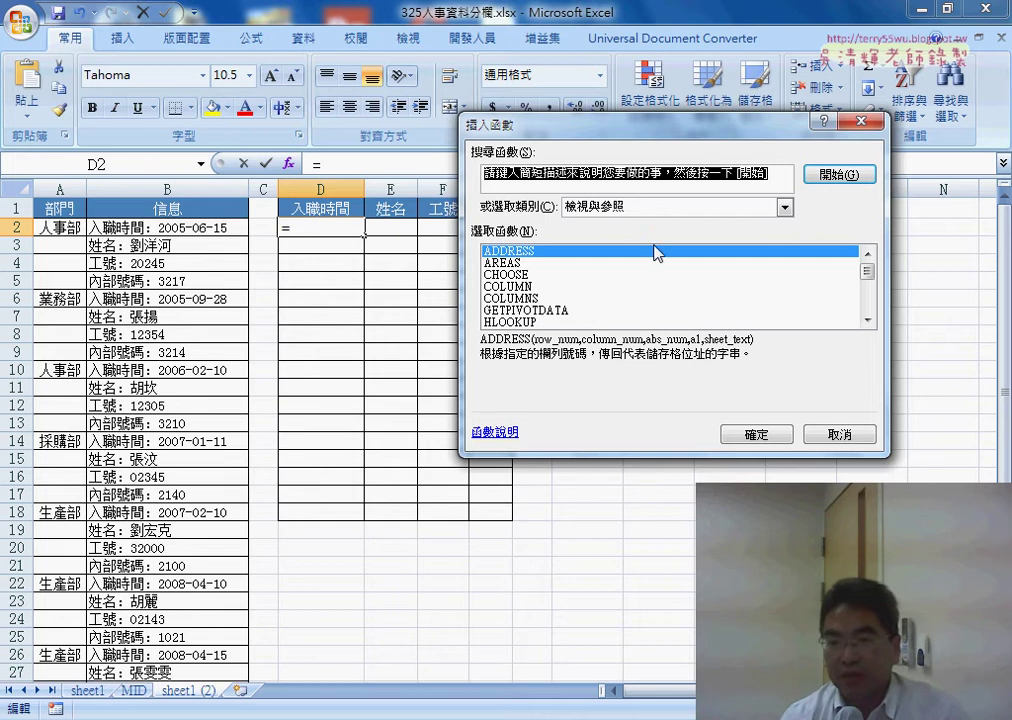
Step: Choose INDIRECT from the Lookup & Reference list as D2's function
left_click(867, 320)
left_click(867, 320)
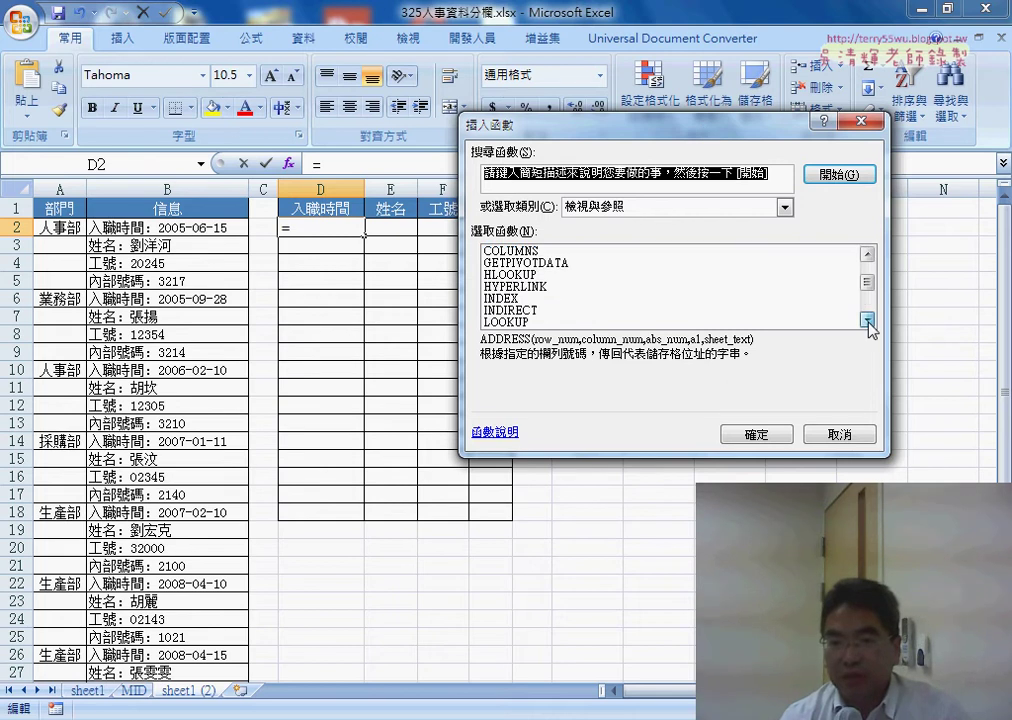
left_click(527, 311)
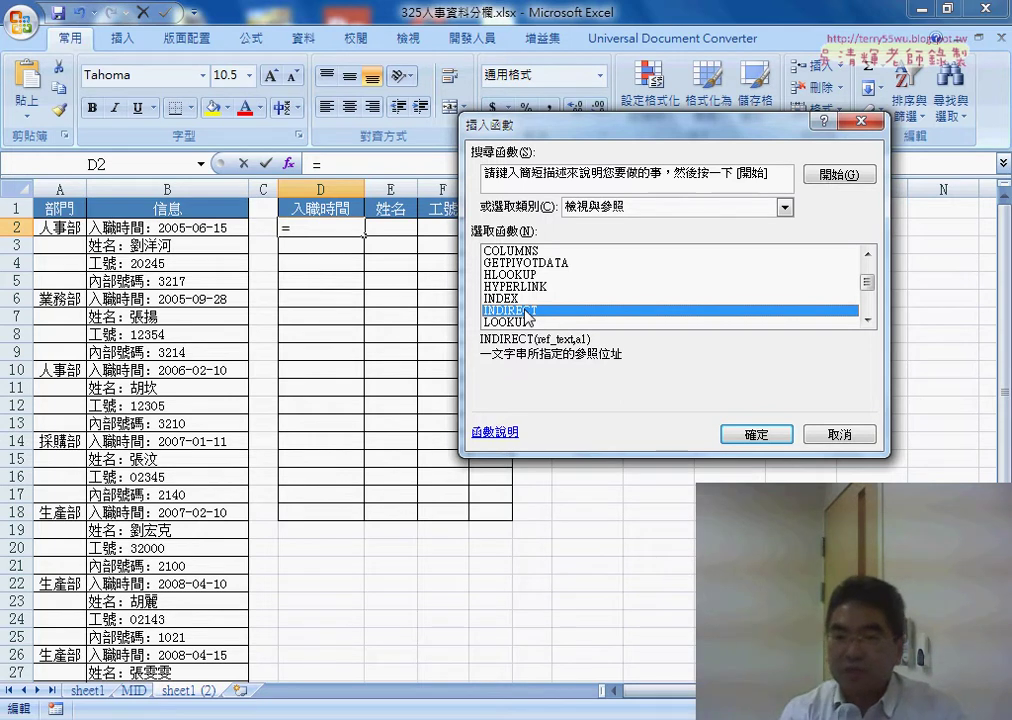
left_click(756, 434)
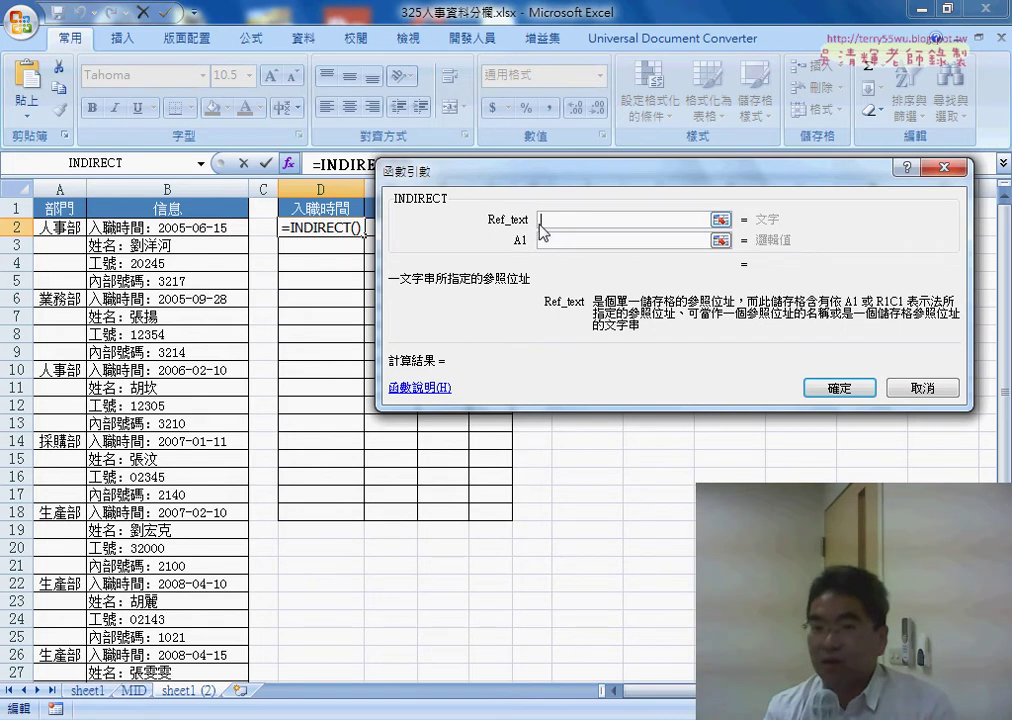
Step: Set INDIRECT's Ref_text to the quoted text "B2", giving =INDIRECT("B2") in D2
left_click(163, 229)
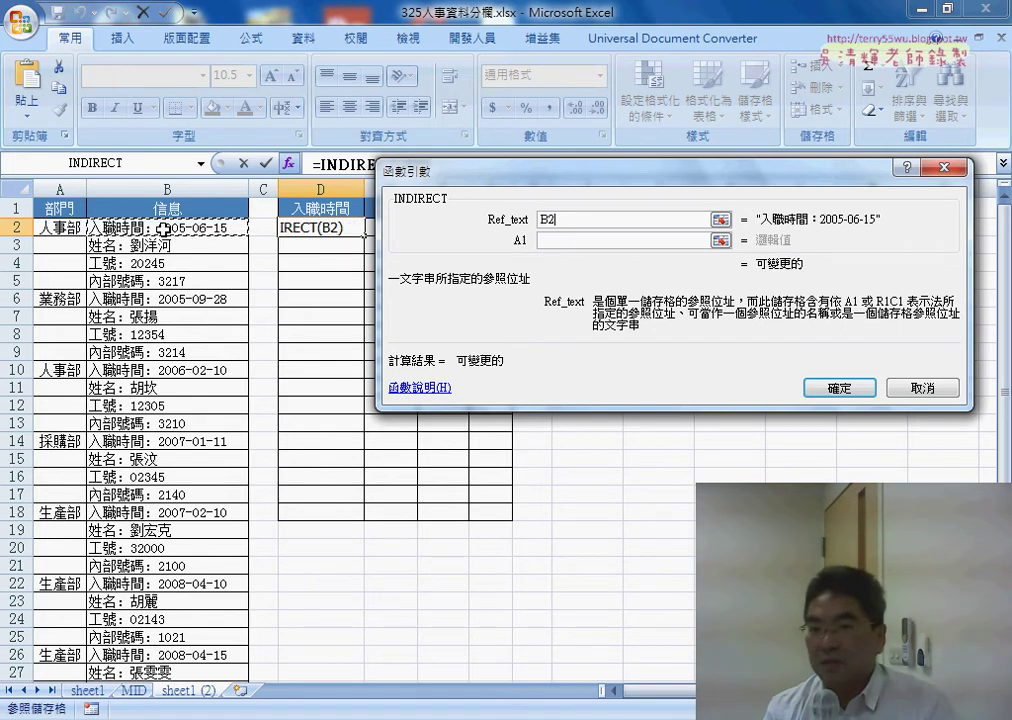
left_click(539, 221)
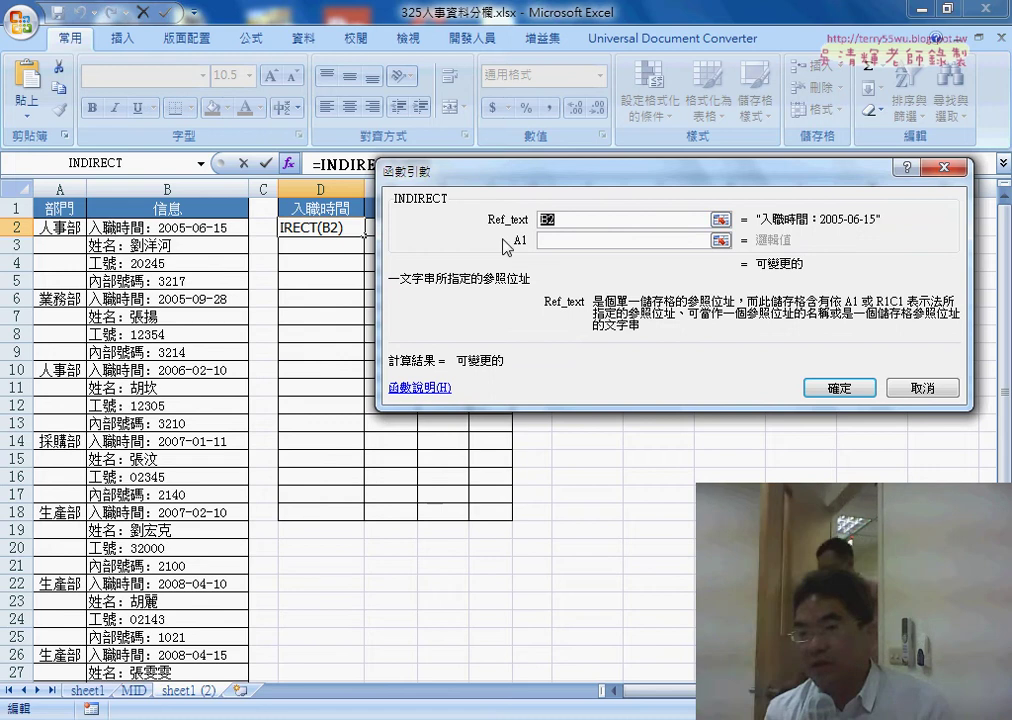
left_click(570, 219)
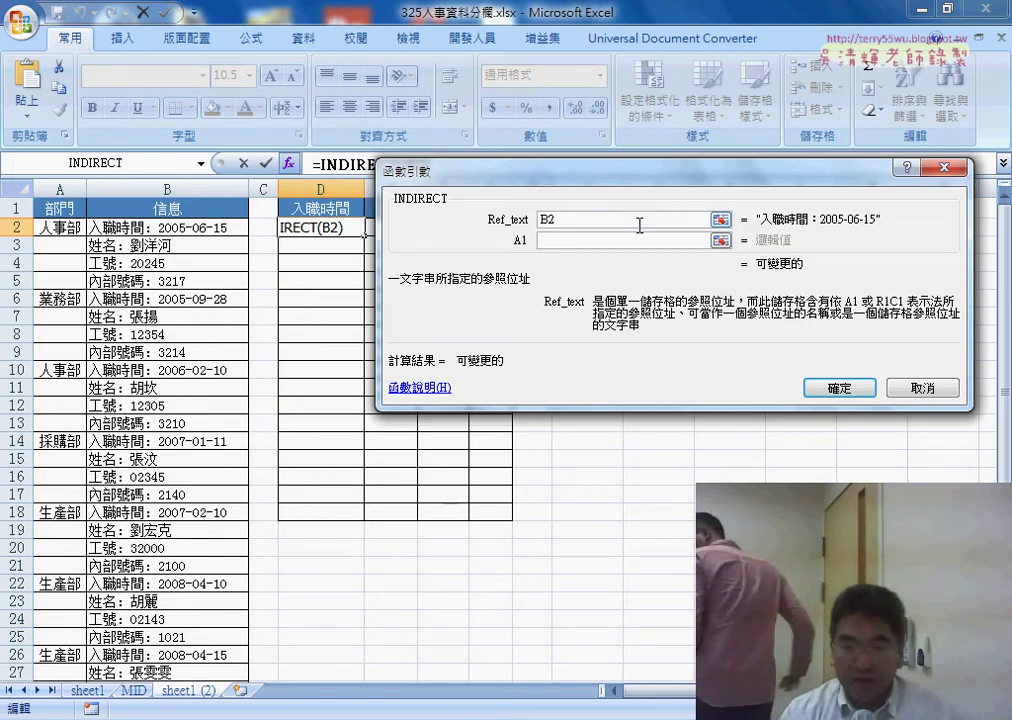
type("\"B2")
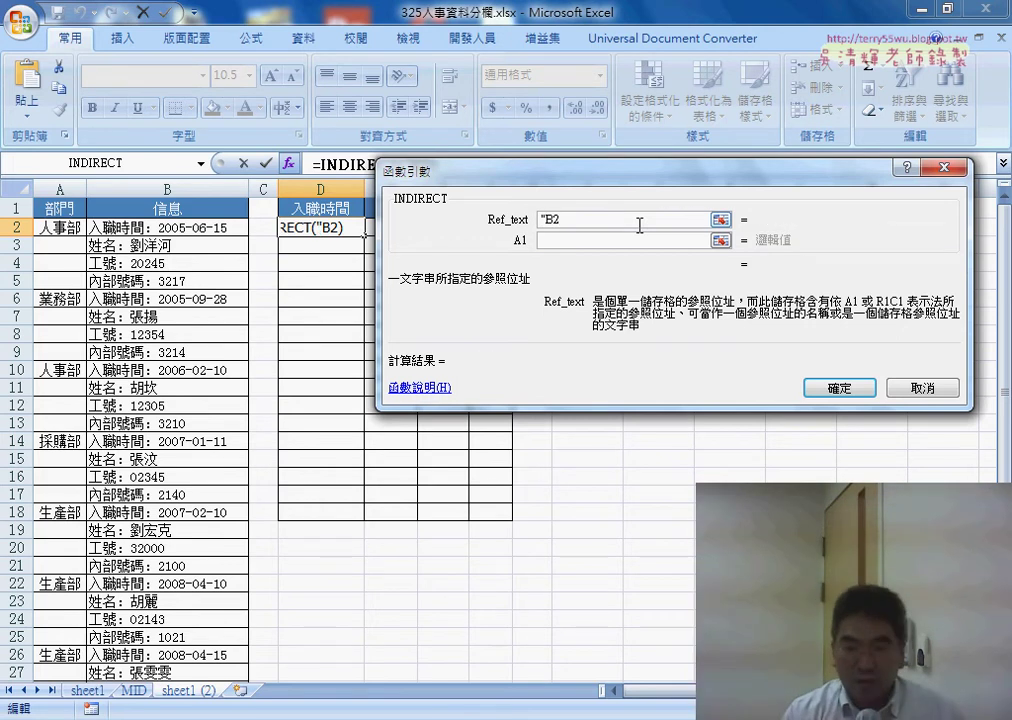
type("\"")
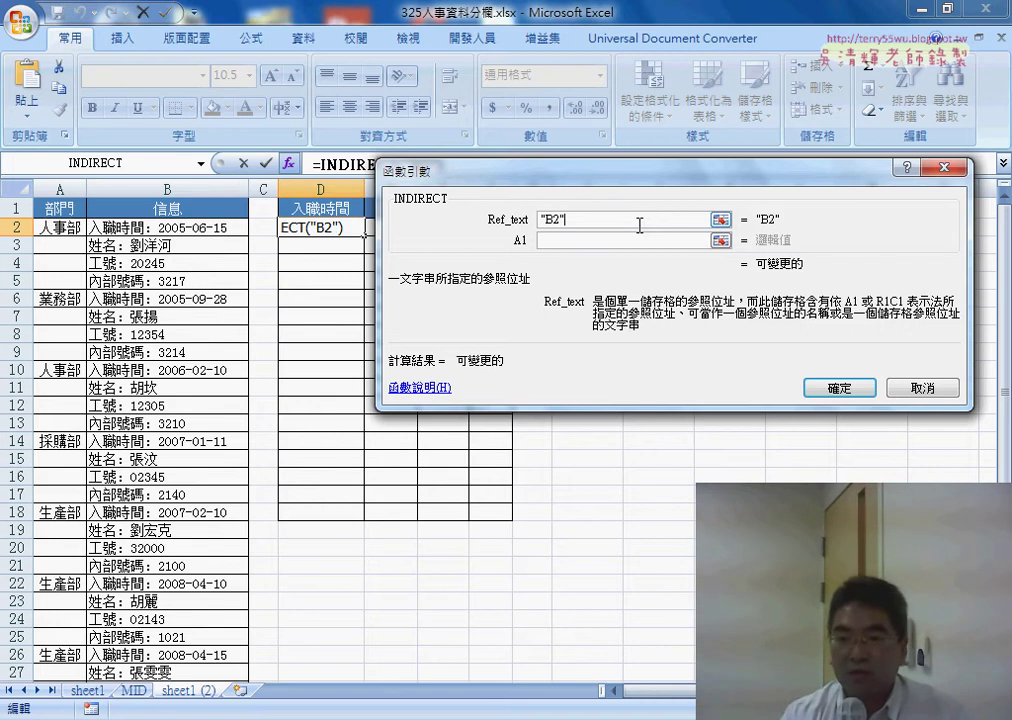
left_click_drag(527, 178, 488, 265)
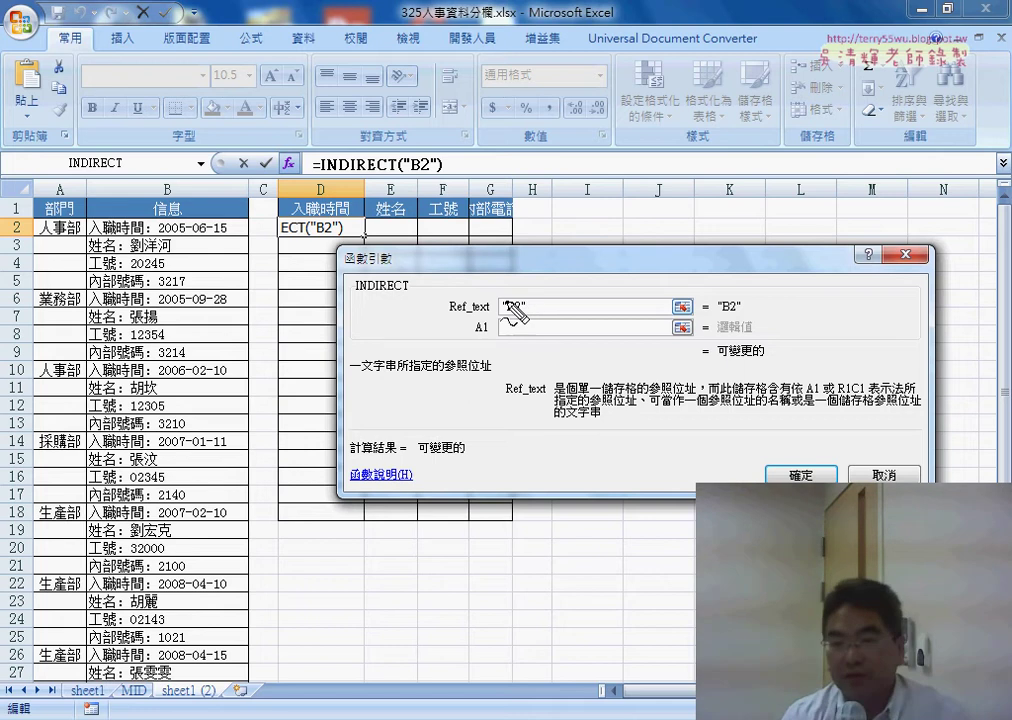
left_click_drag(326, 179, 442, 184)
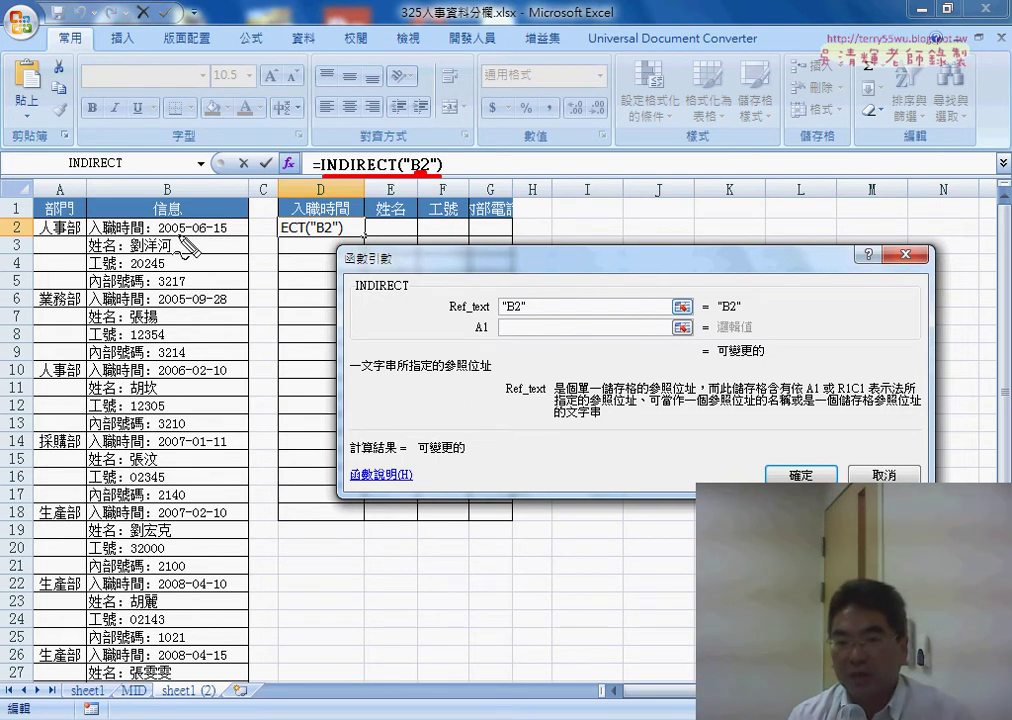
left_click_drag(404, 222, 390, 242)
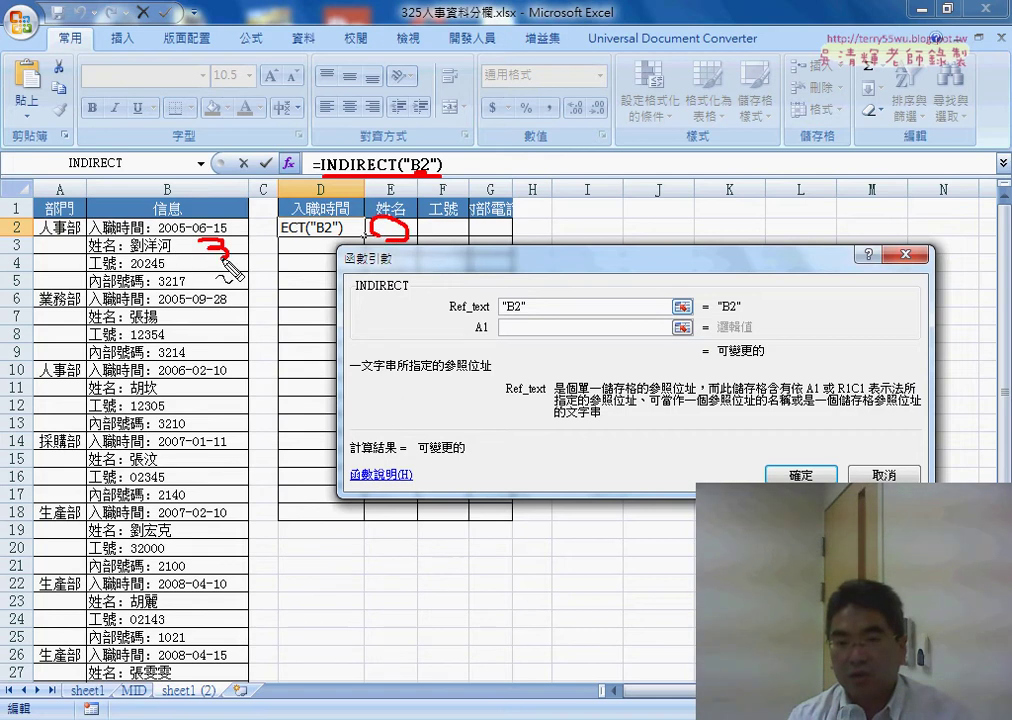
mouse_move(199, 241)
left_mouse_down()
mouse_move(196, 264)
mouse_move(228, 262)
mouse_move(203, 295)
left_mouse_up()
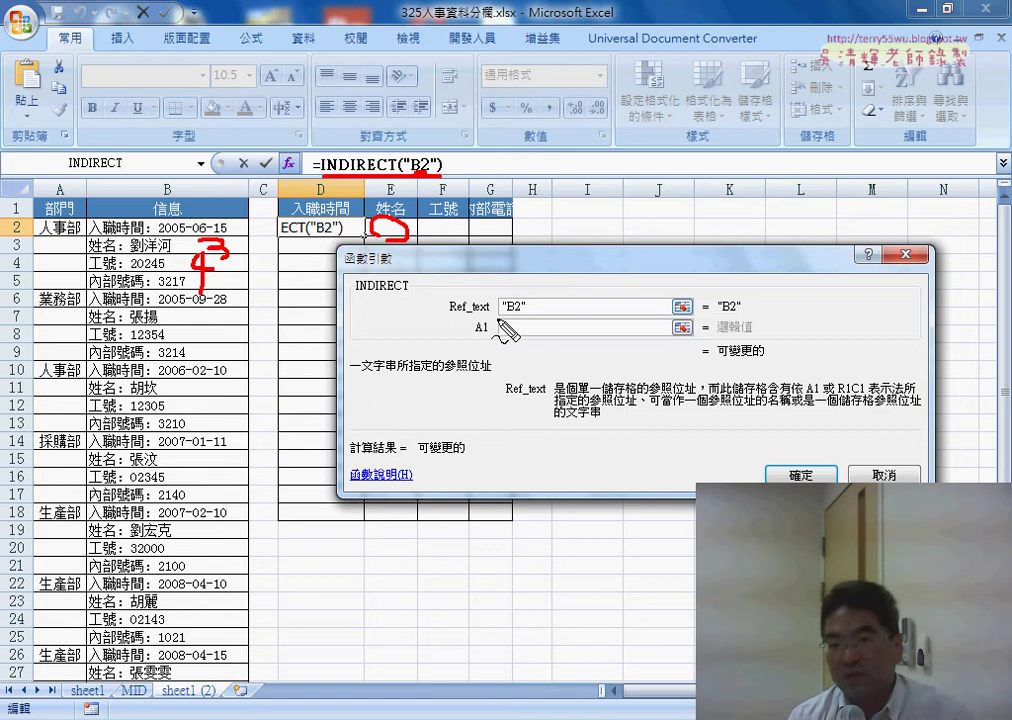
left_click_drag(506, 315, 514, 316)
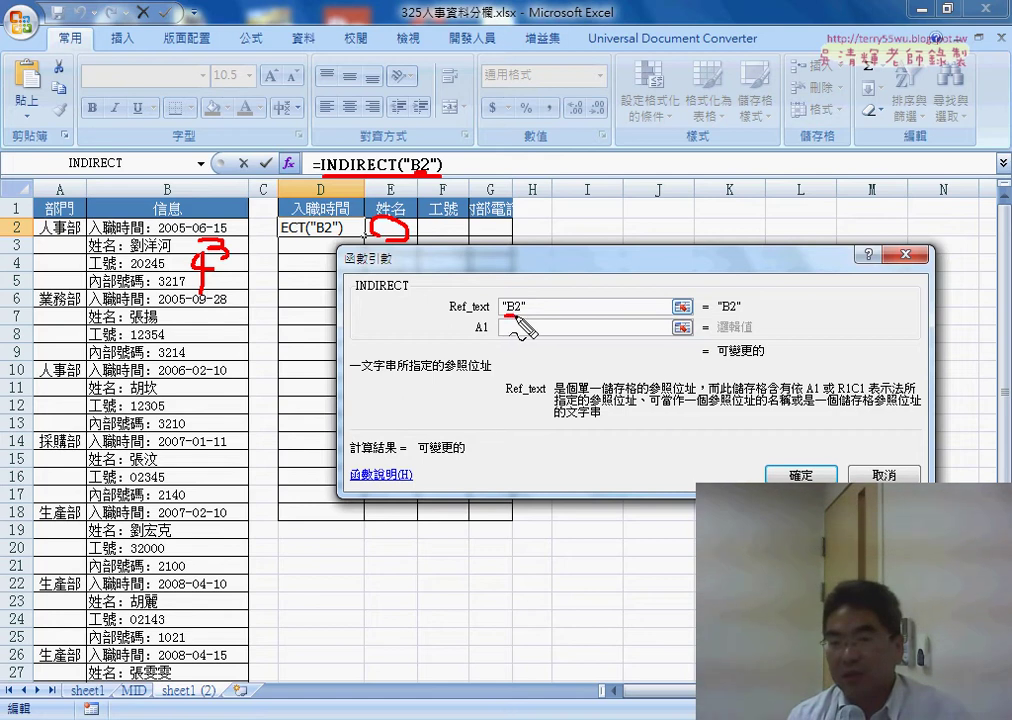
left_click_drag(510, 316, 524, 318)
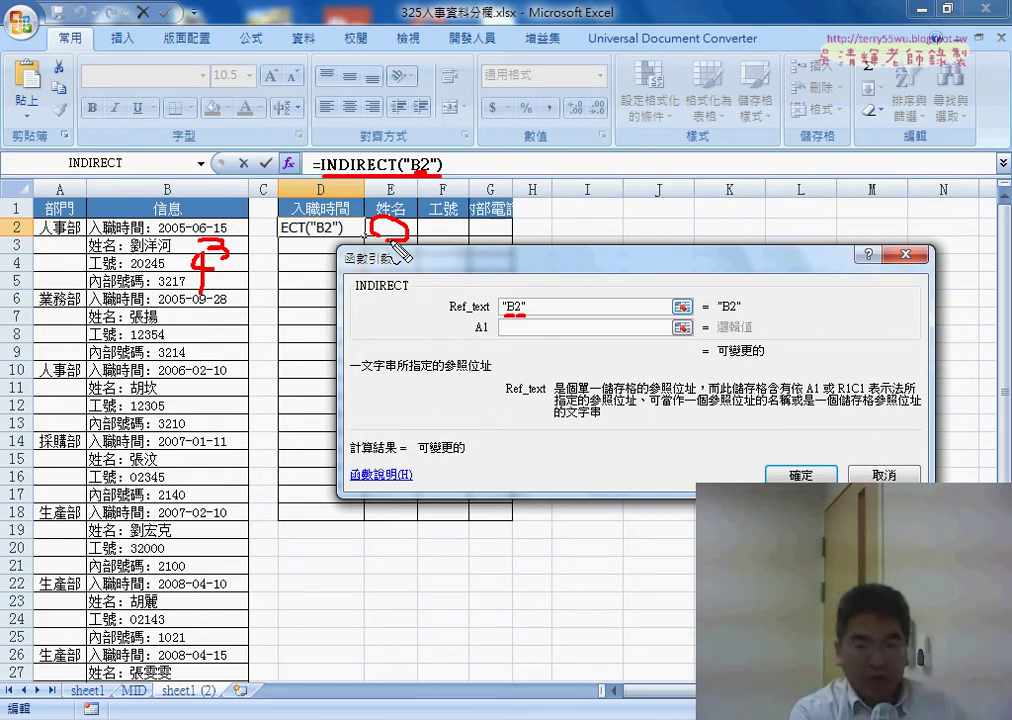
key("Escape")
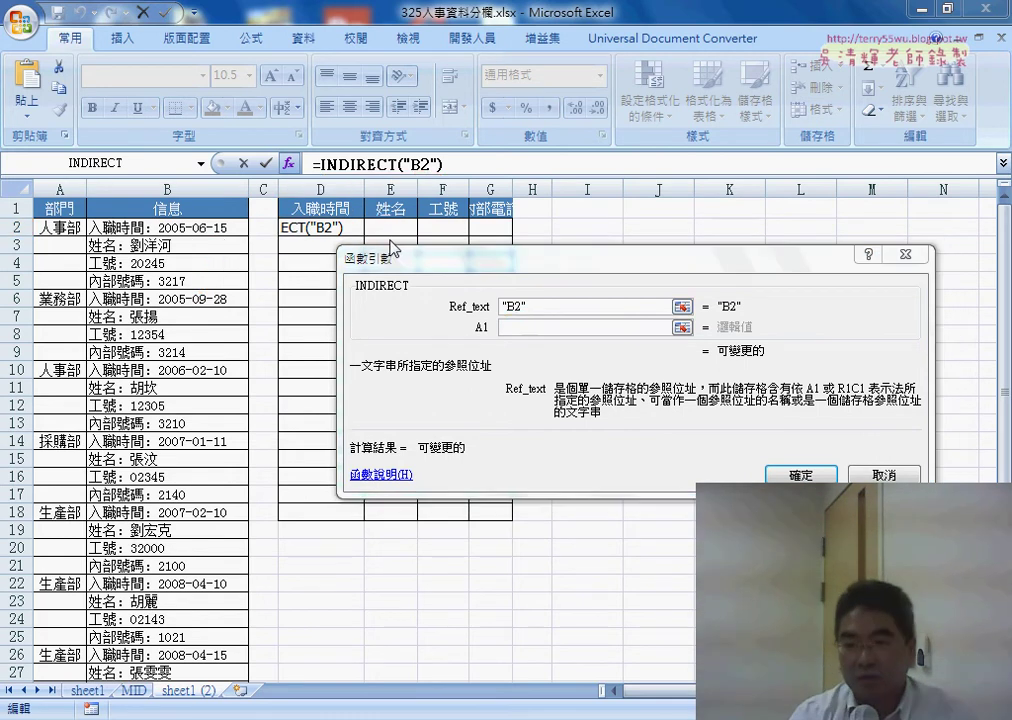
Step: Cancel the INDIRECT formula and highlight COLUMN()-3+(ROW()-2)*4 in D2's REPLACE formula
left_click(882, 475)
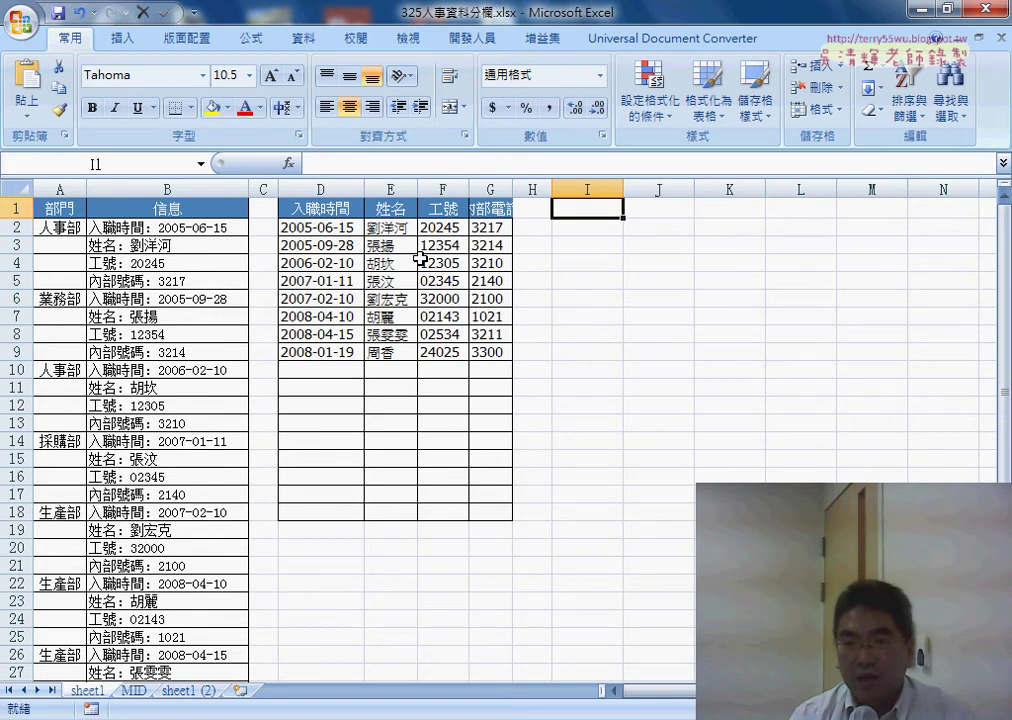
left_click(325, 227)
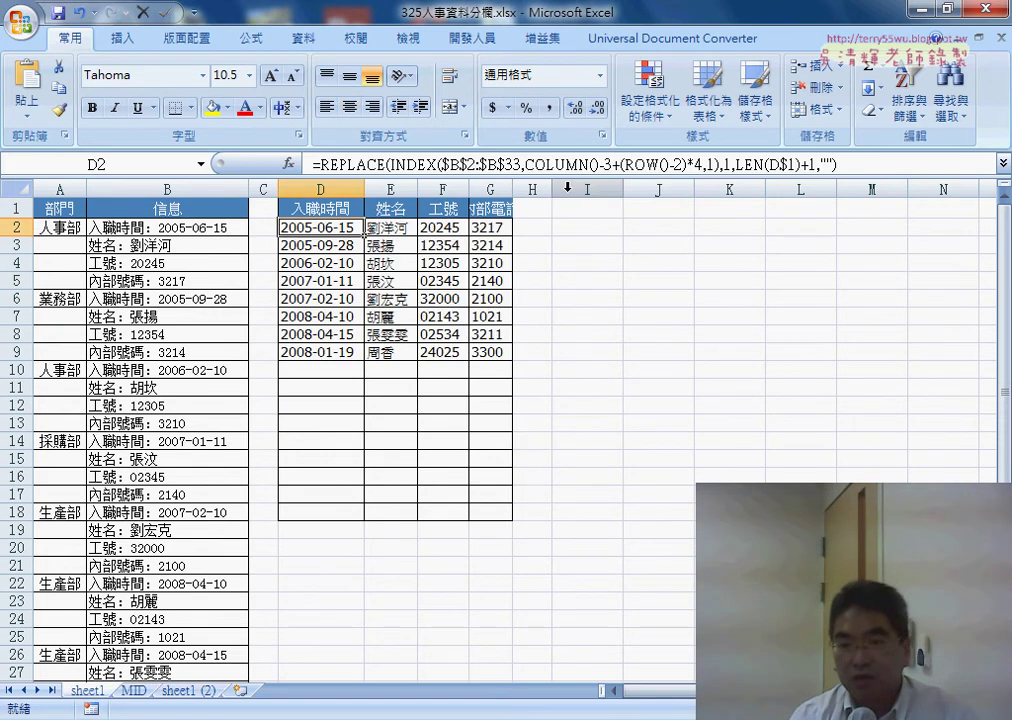
left_click_drag(528, 163, 713, 163)
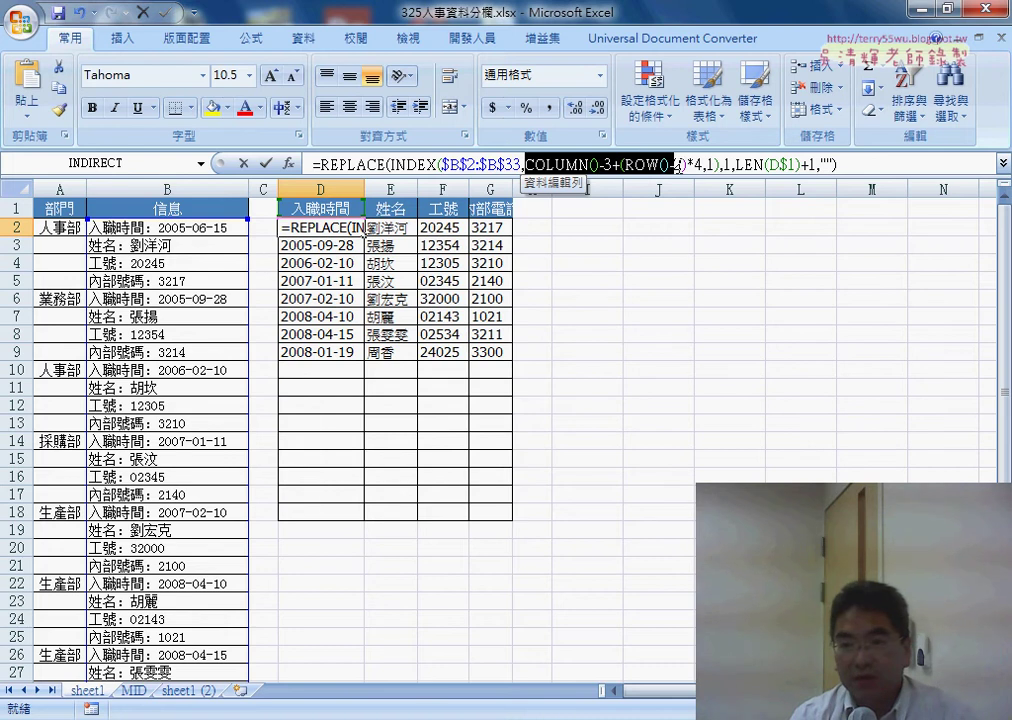
Step: Copy the highlighted formula text and switch to the sheet with the empty table
right_click(641, 163)
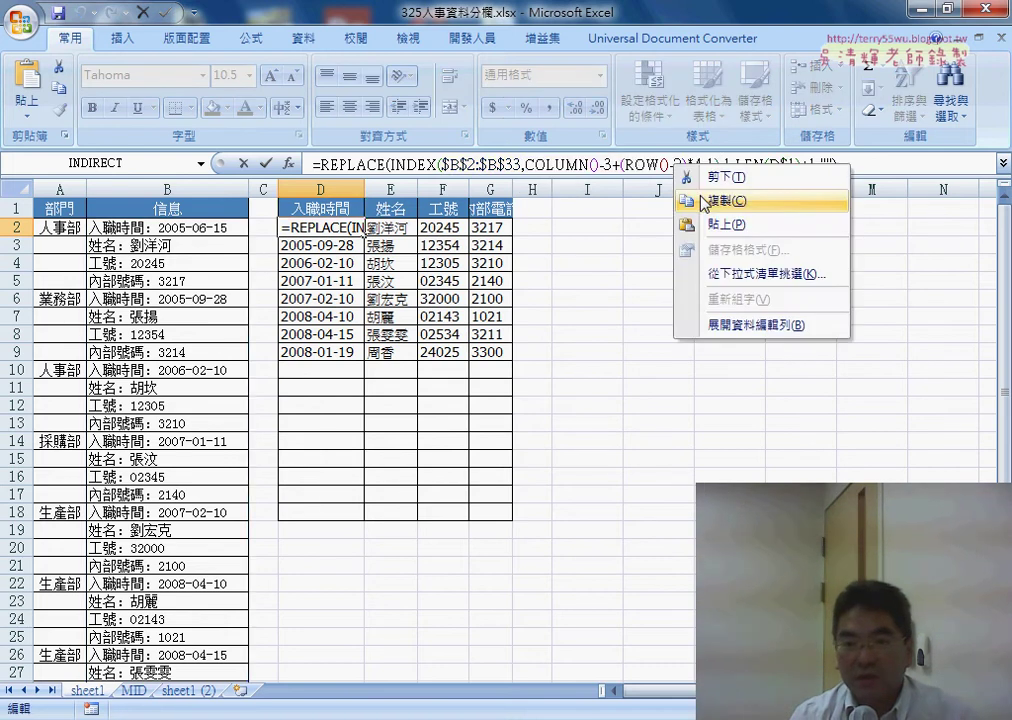
left_click(655, 201)
left_click(245, 163)
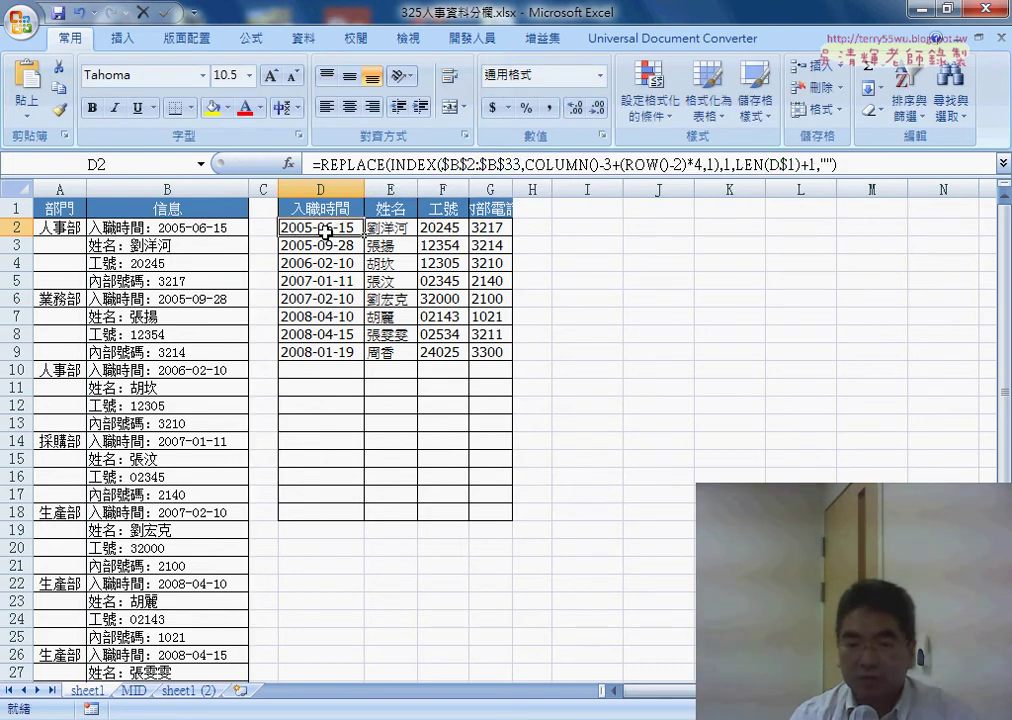
left_click(186, 692)
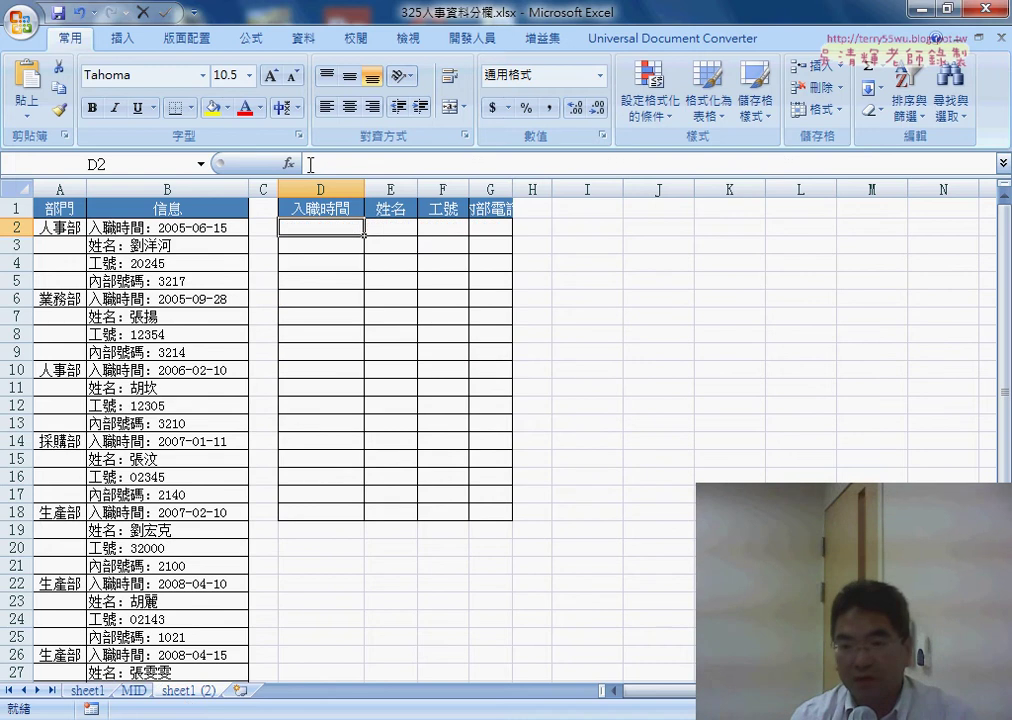
Step: Enter =COLUMN()-2 in D2
left_click(288, 163)
double_click(511, 375)
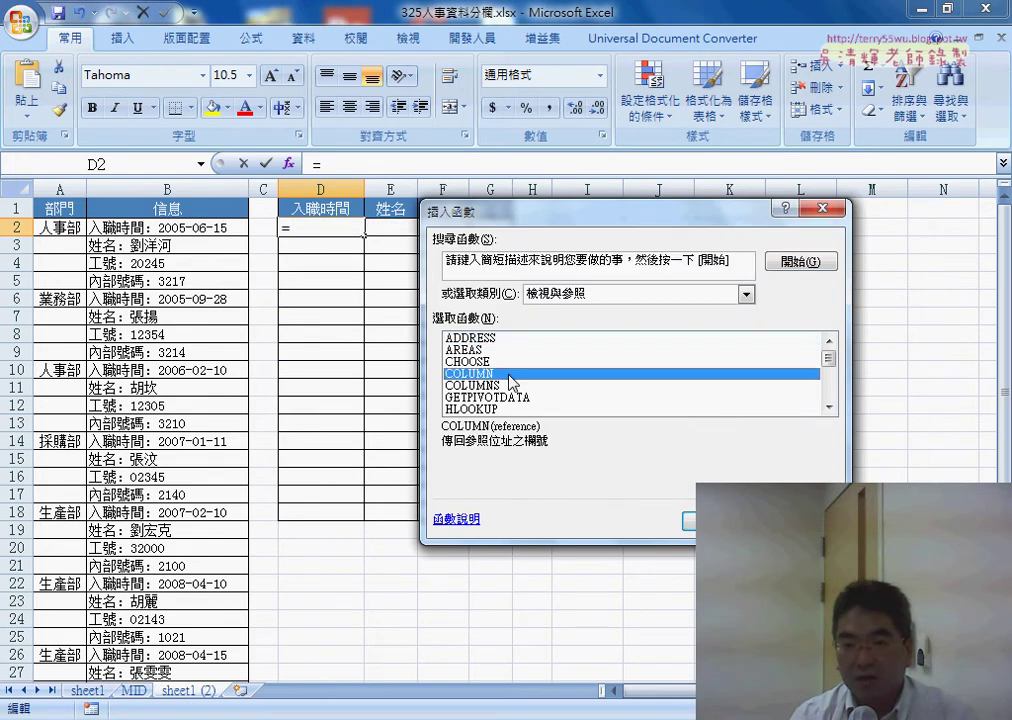
left_click(765, 461)
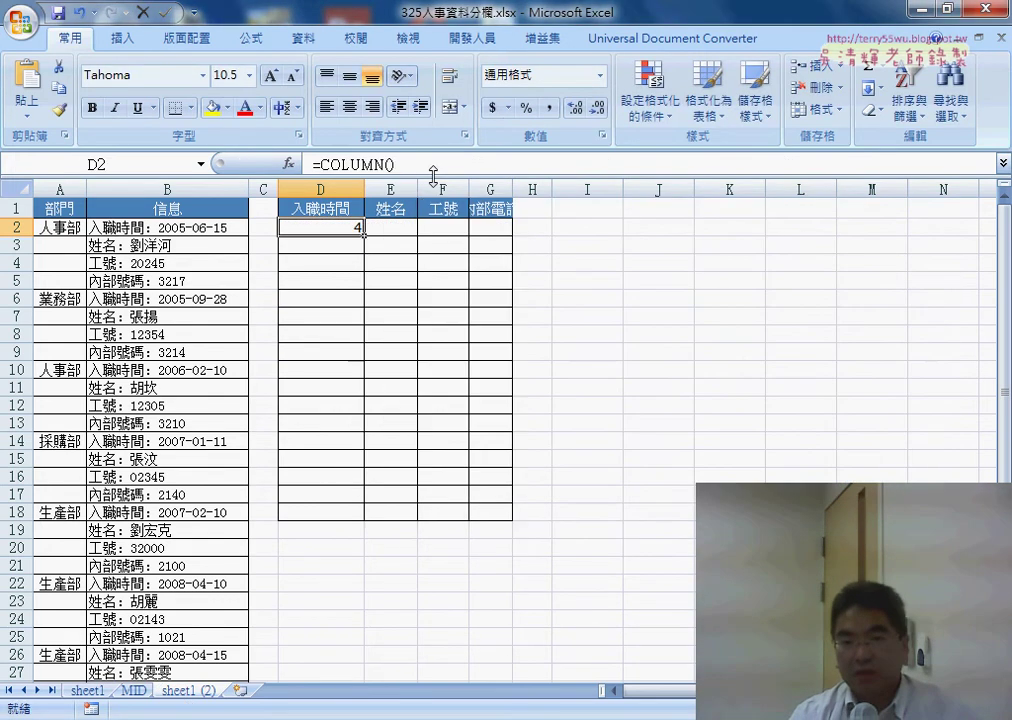
left_click(481, 163)
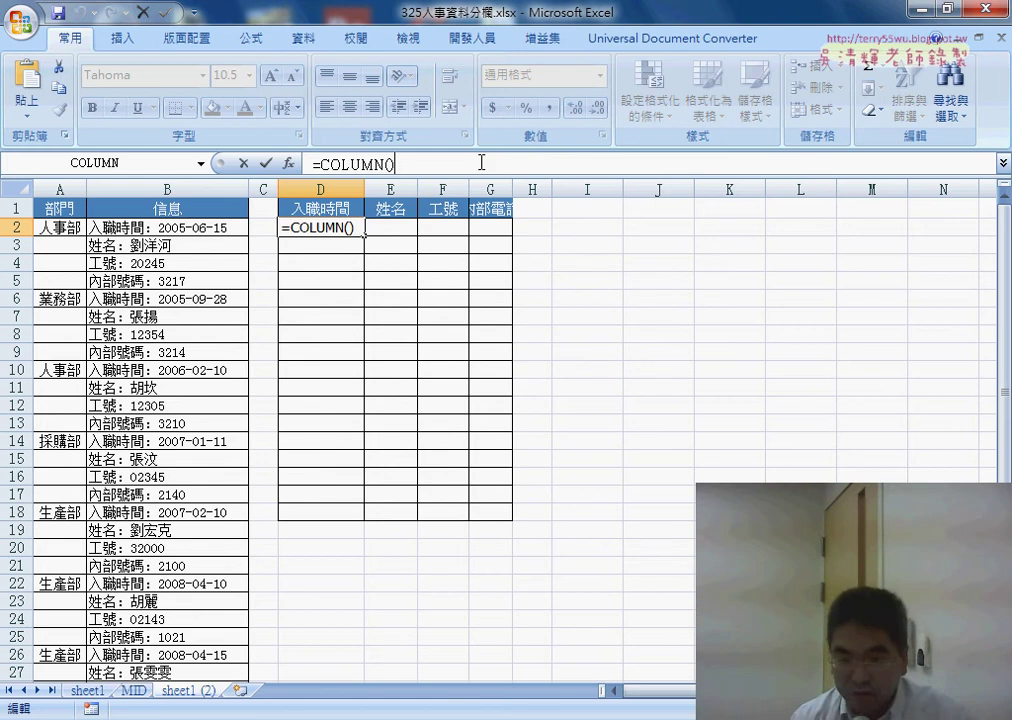
type("-2")
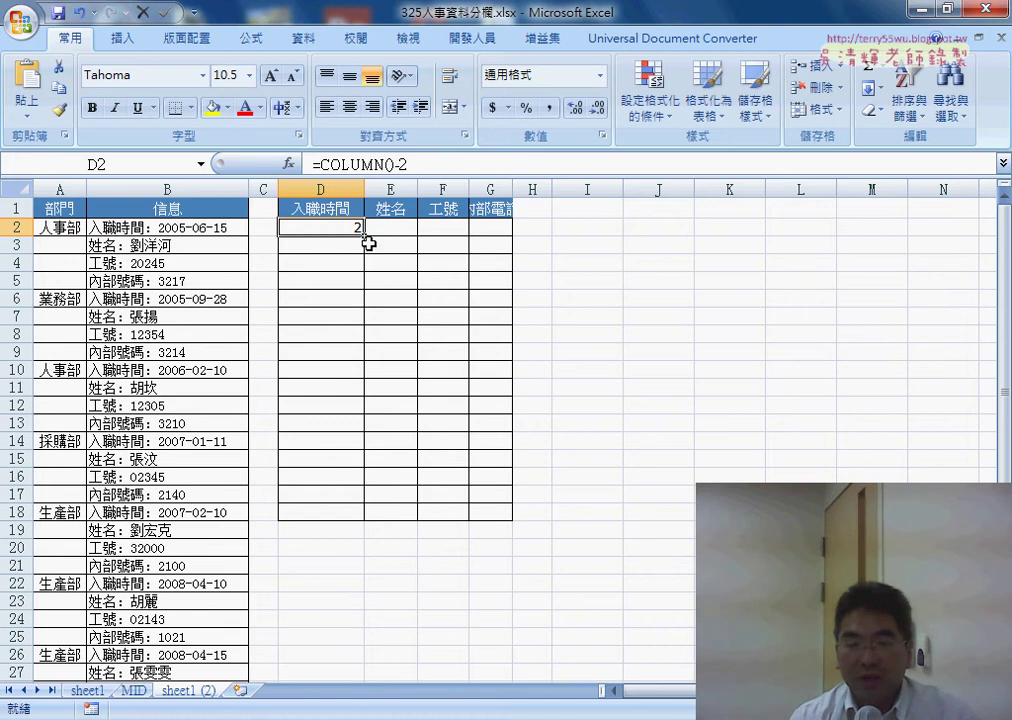
Step: Fill the D2 formula across to G2 and down to row 6
left_click_drag(366, 236, 512, 235)
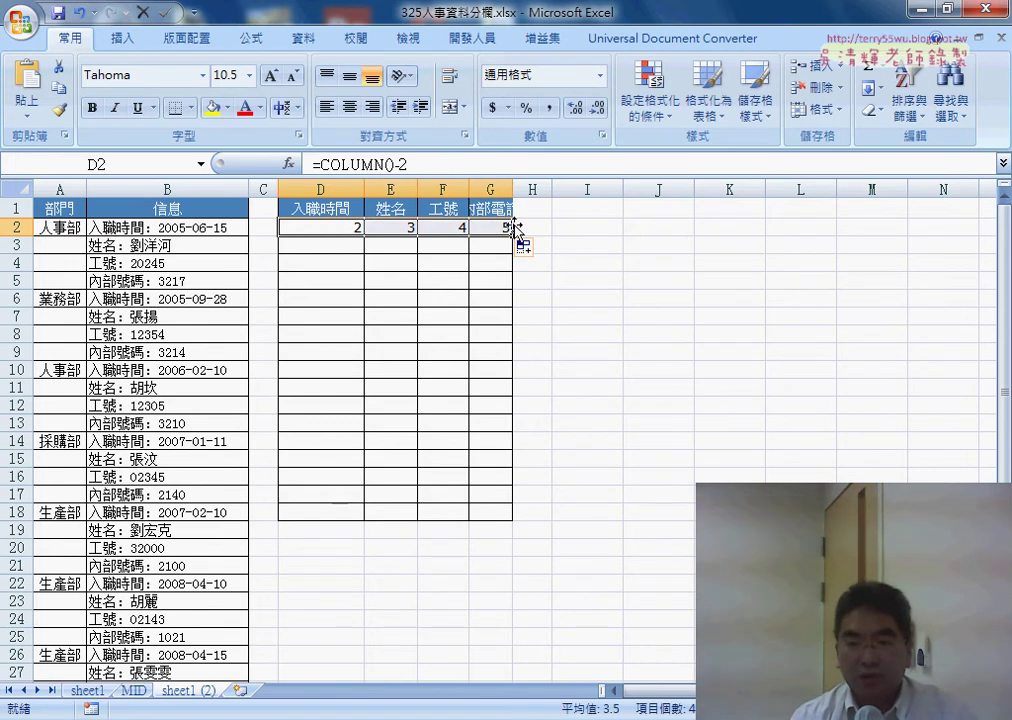
left_click_drag(512, 232, 514, 305)
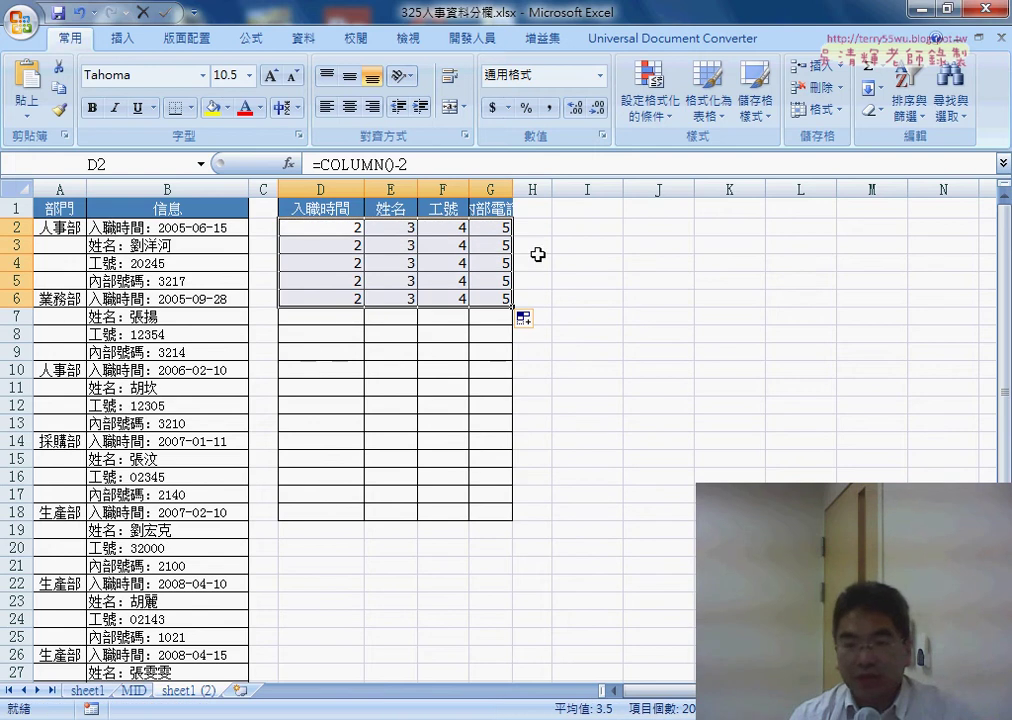
left_click(507, 167)
Step: Change D2 to =COLUMN()-2+(ROW()-2)*4 and fill it across D2:G9, giving 2 through 33
type("+")
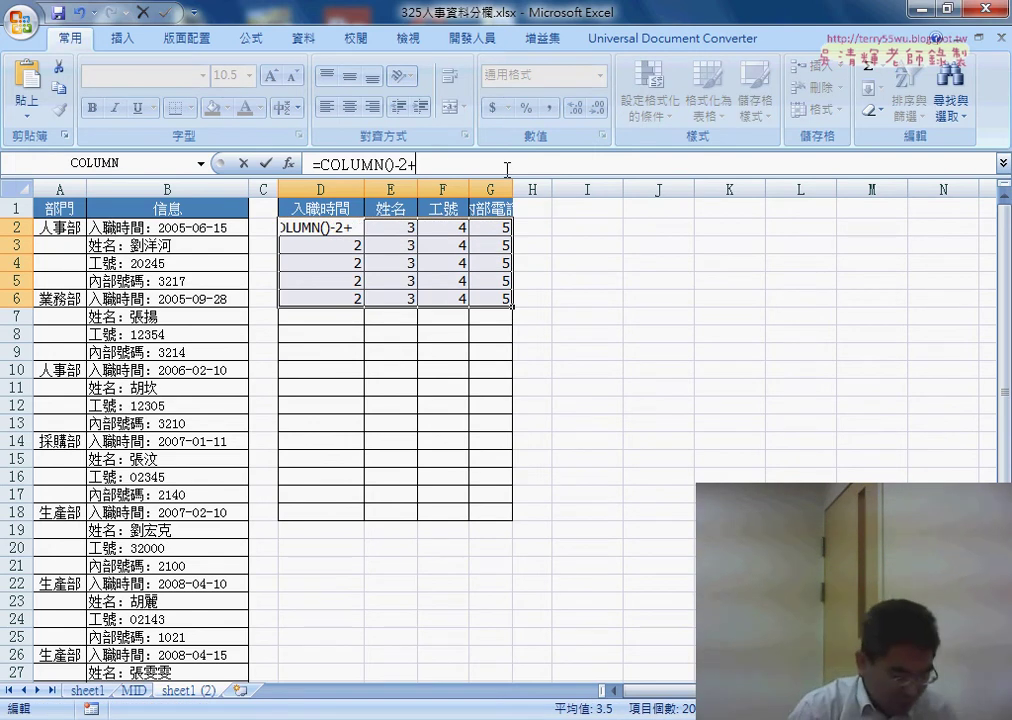
type("r")
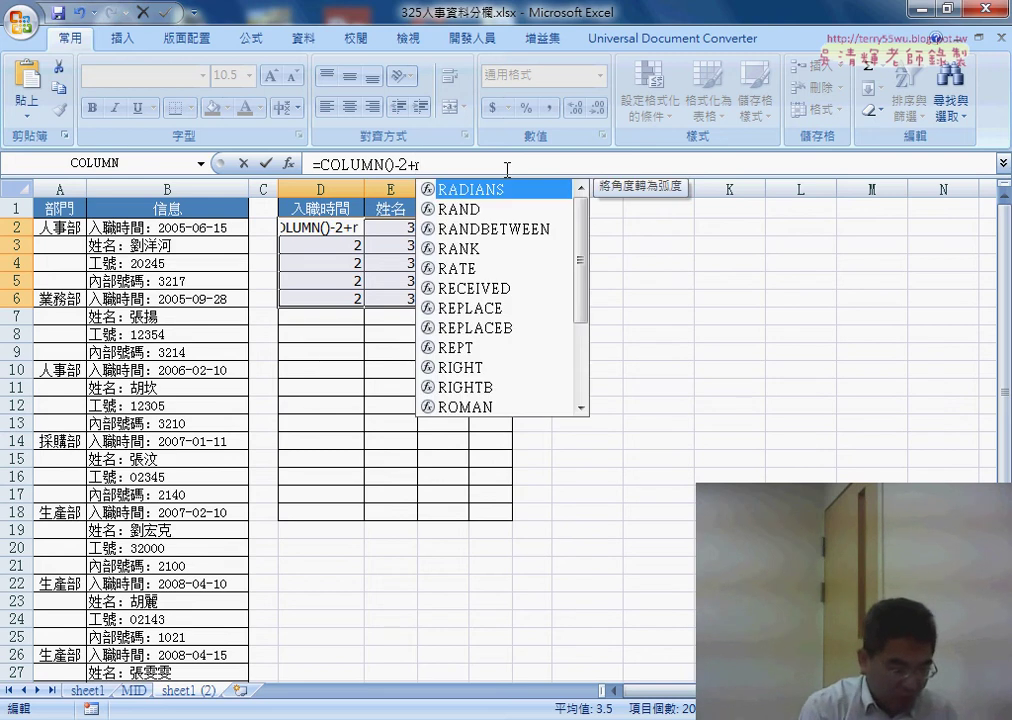
type("ow(")
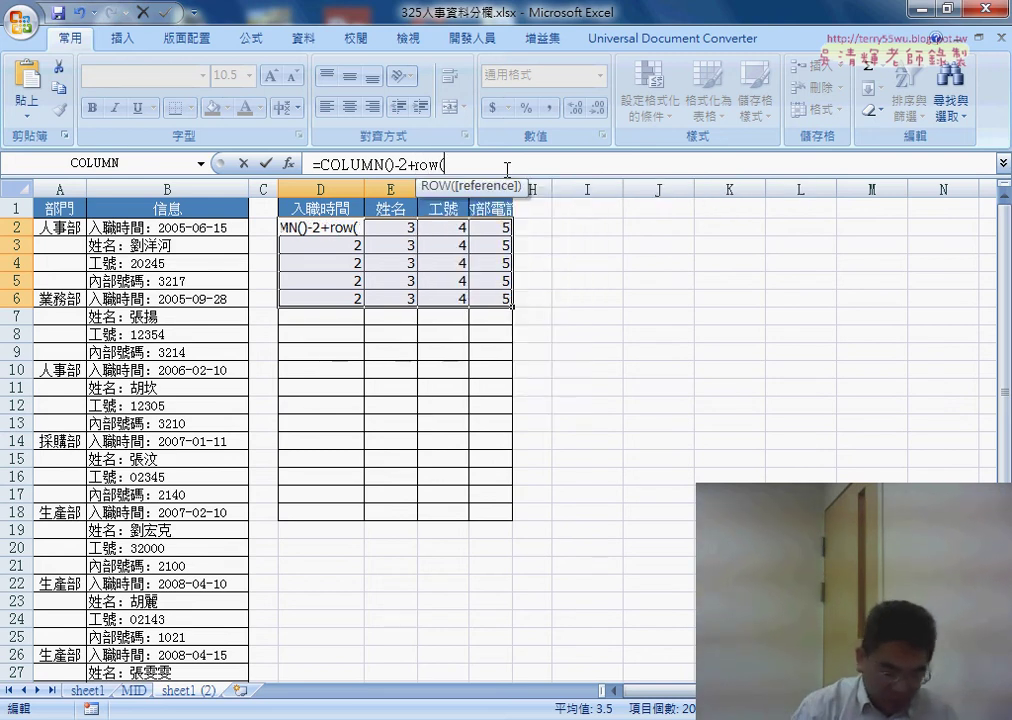
type(")-")
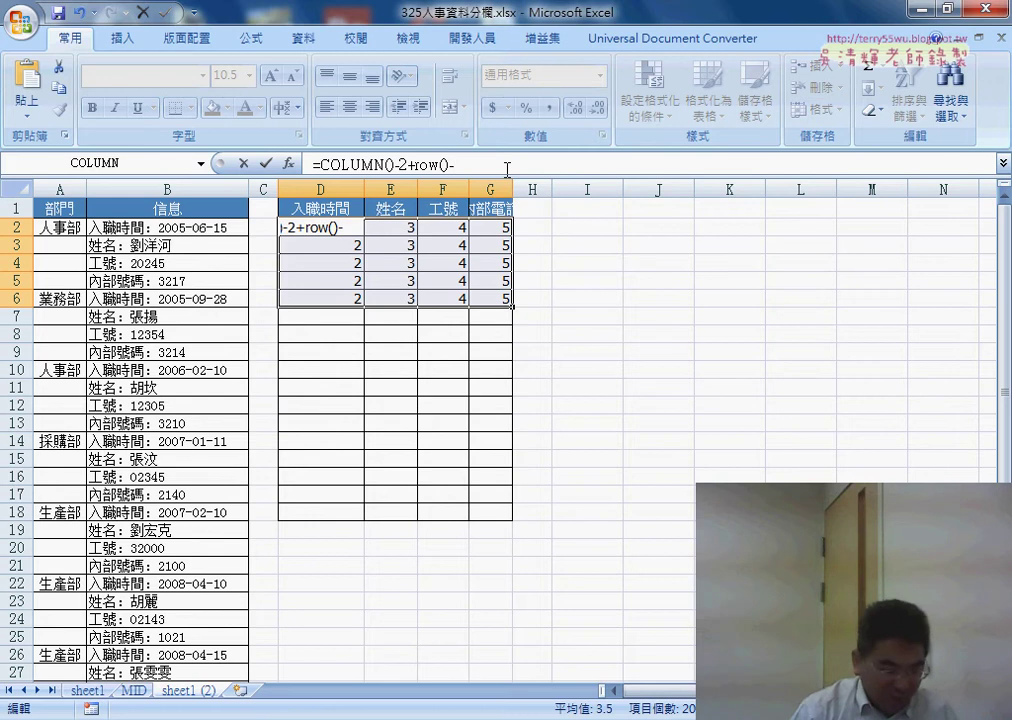
type("2")
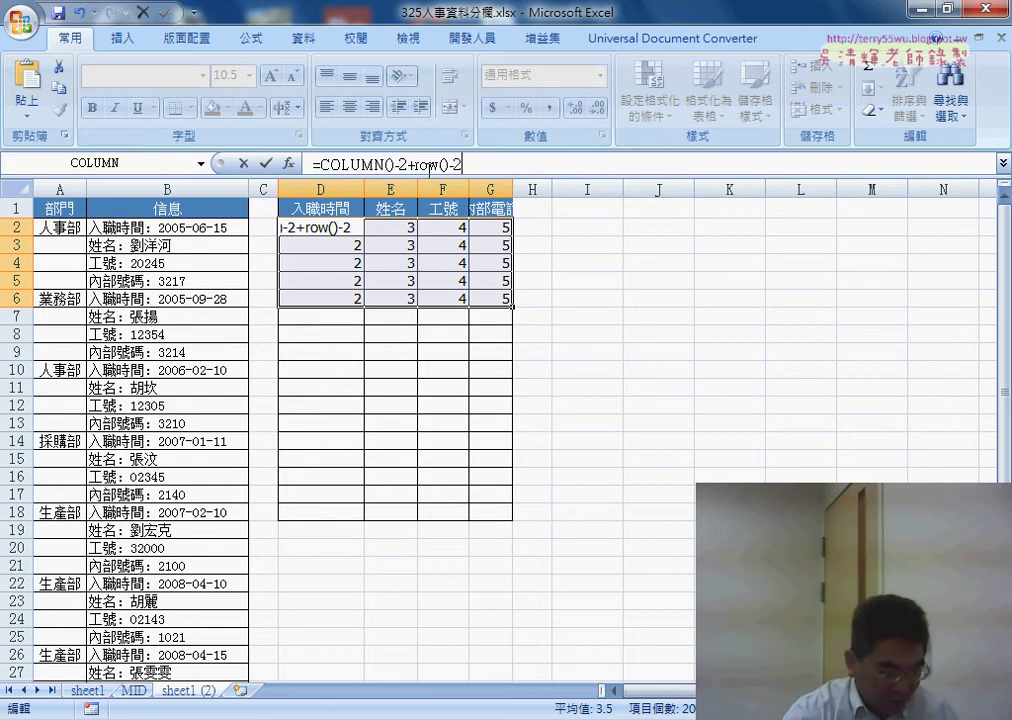
left_click(415, 164)
type("(")
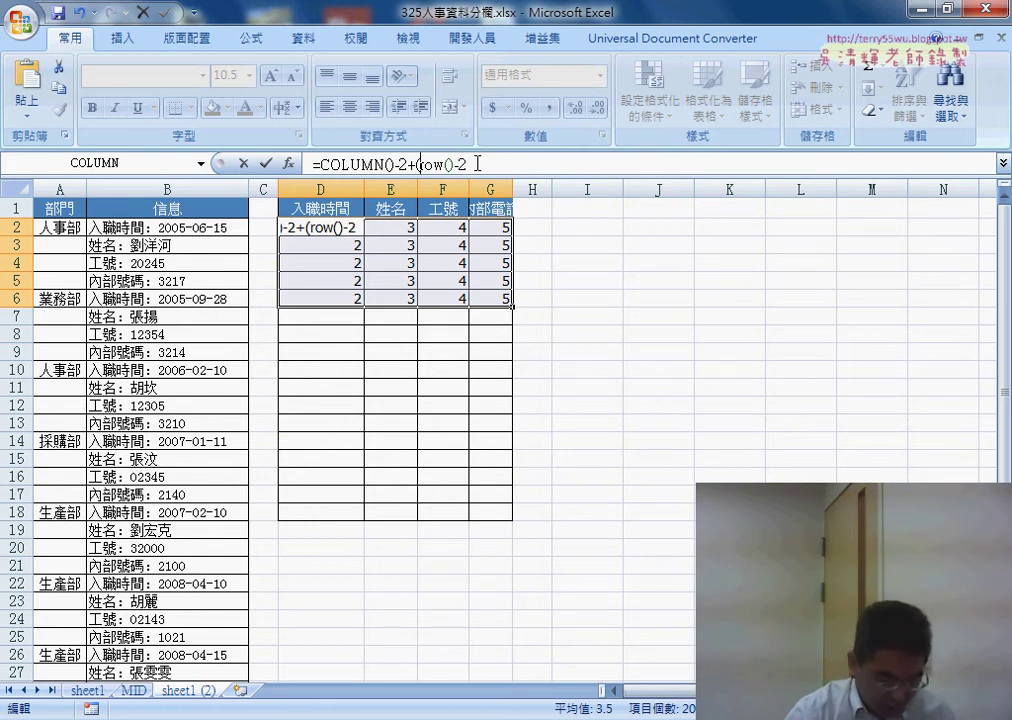
left_click(478, 164)
type(")")
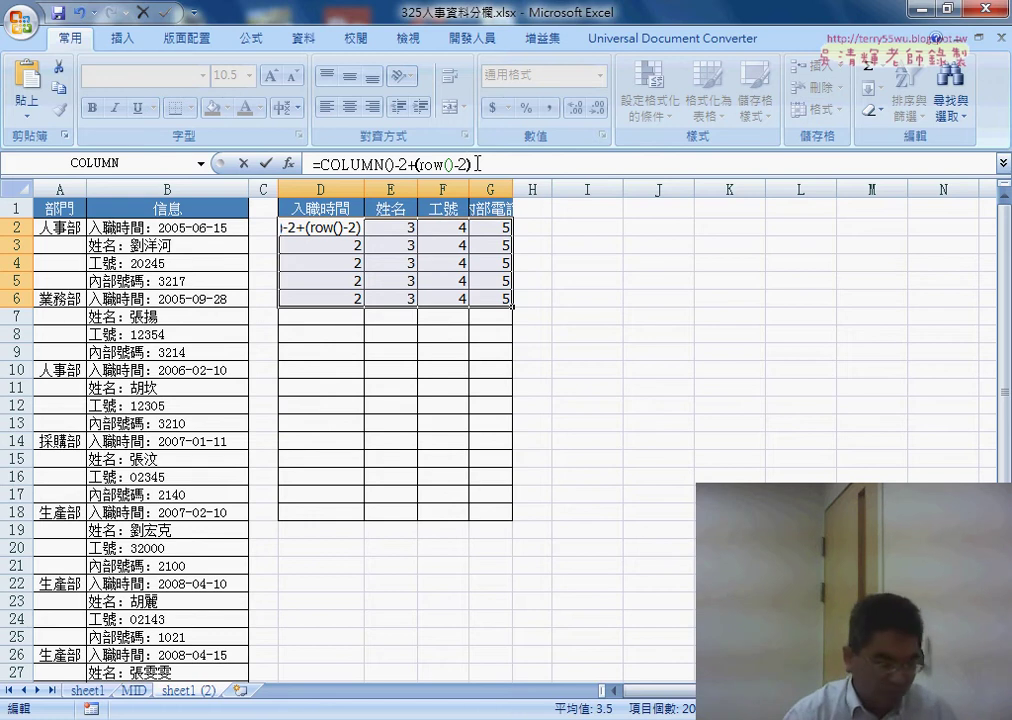
type("*")
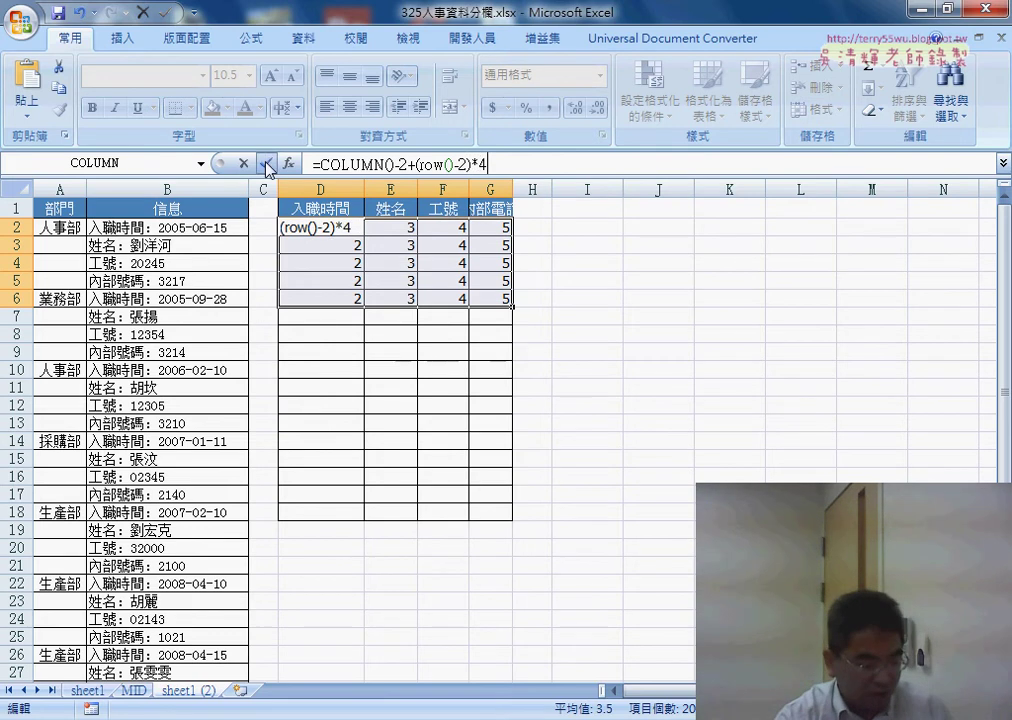
key("Return")
left_click(335, 227)
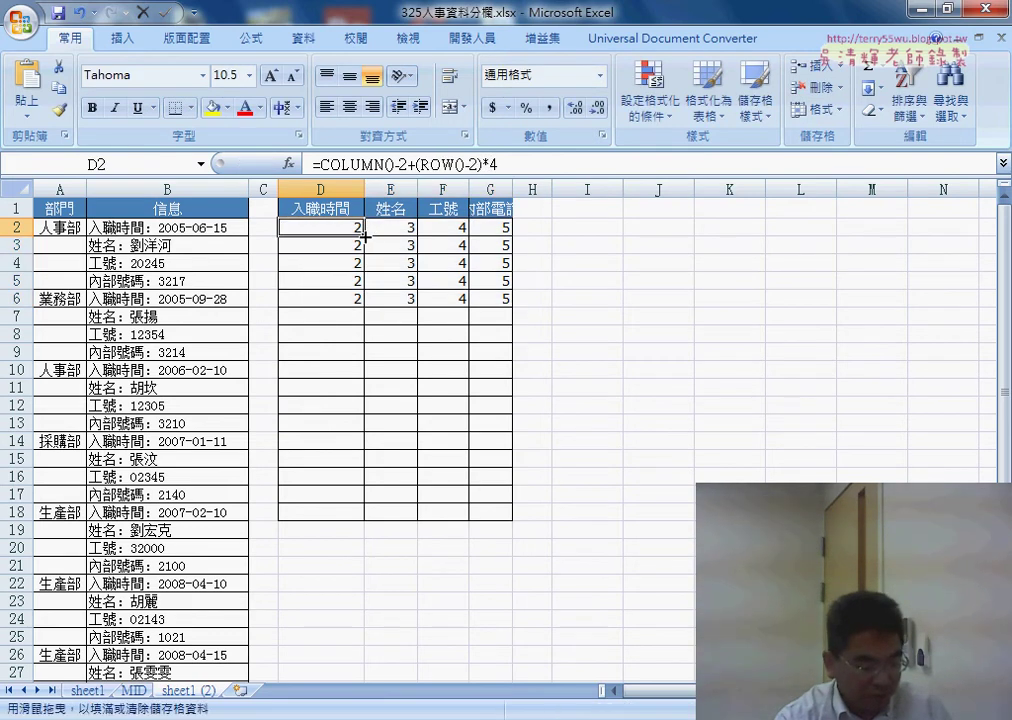
mouse_move(365, 236)
left_mouse_down()
mouse_move(520, 234)
mouse_move(515, 361)
left_mouse_up()
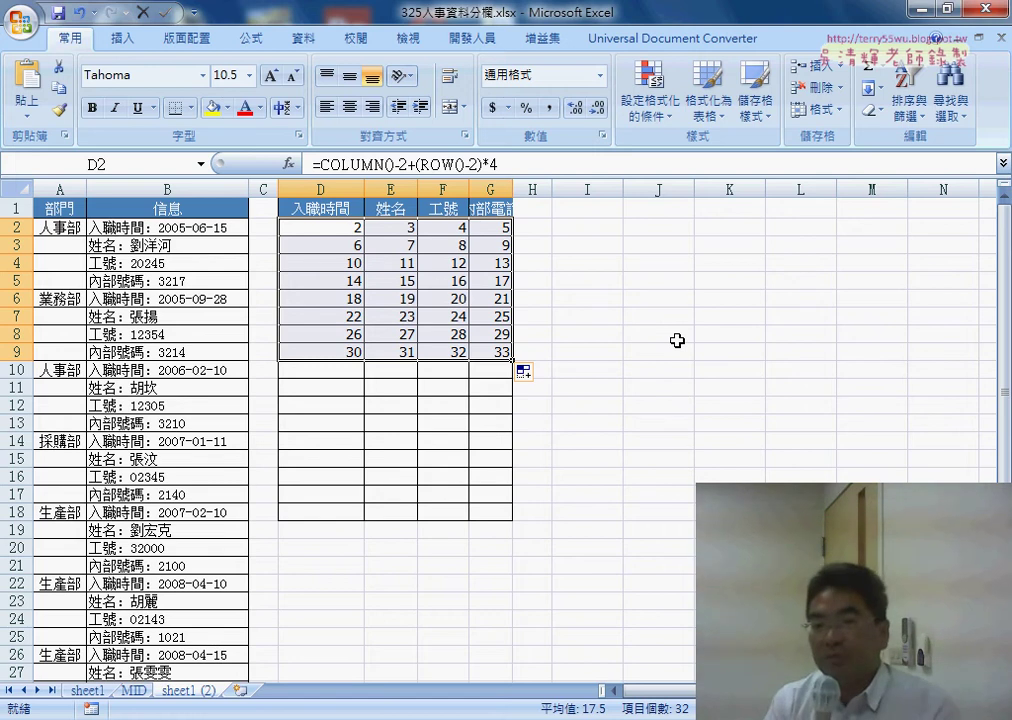
left_click(340, 229)
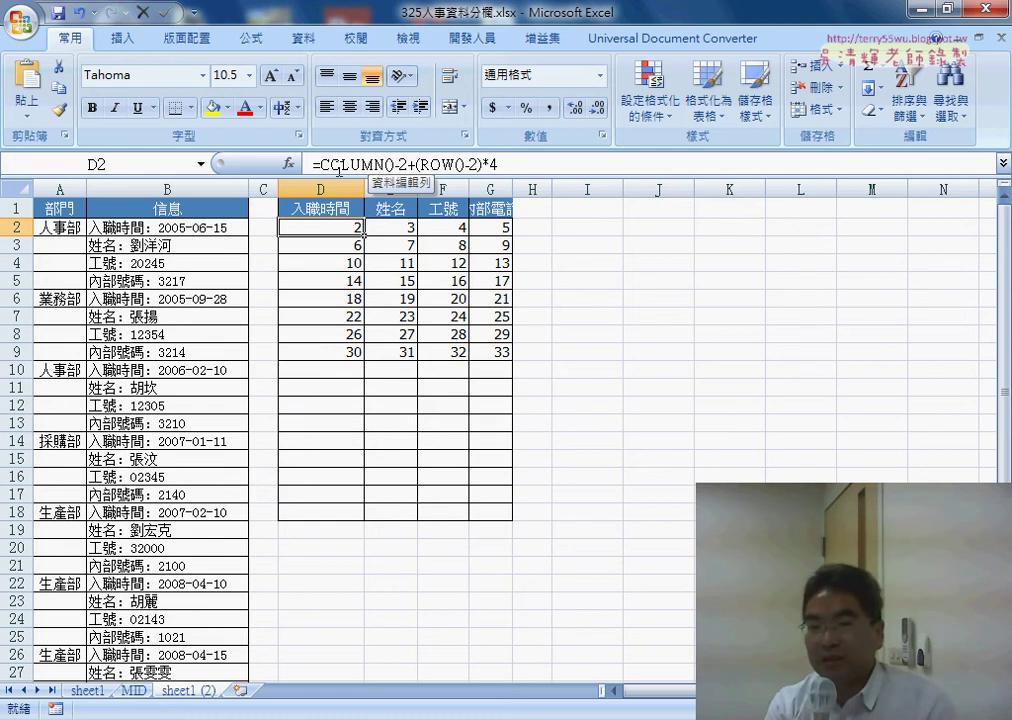
left_click_drag(321, 163, 497, 163)
key("ctrl+c")
right_click(490, 167)
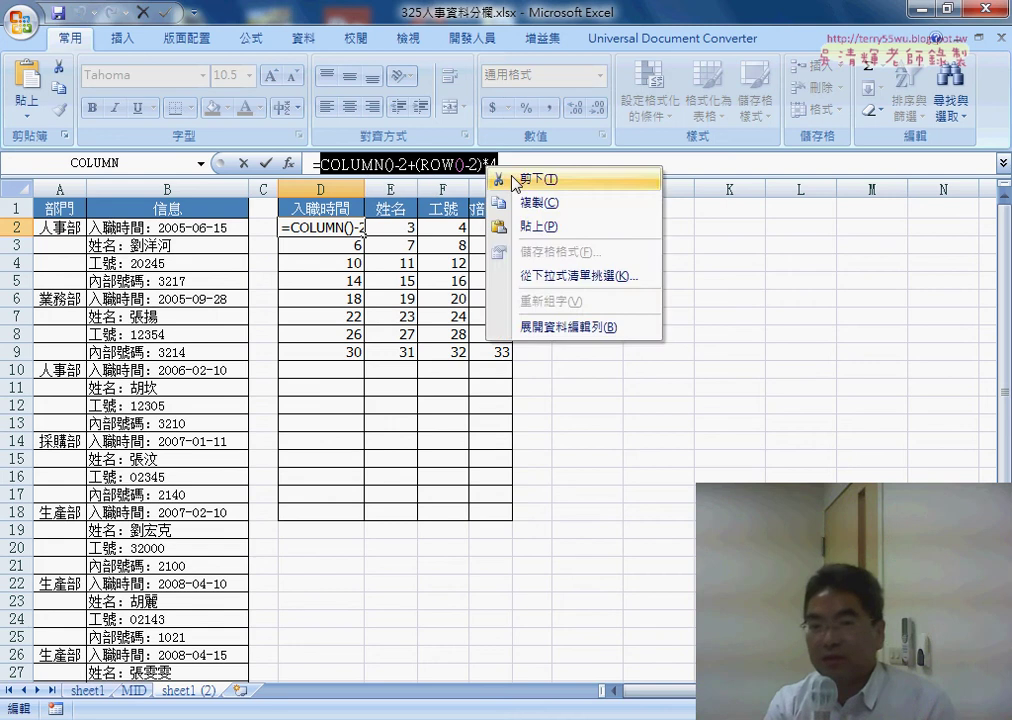
left_click(515, 180)
left_click(288, 163)
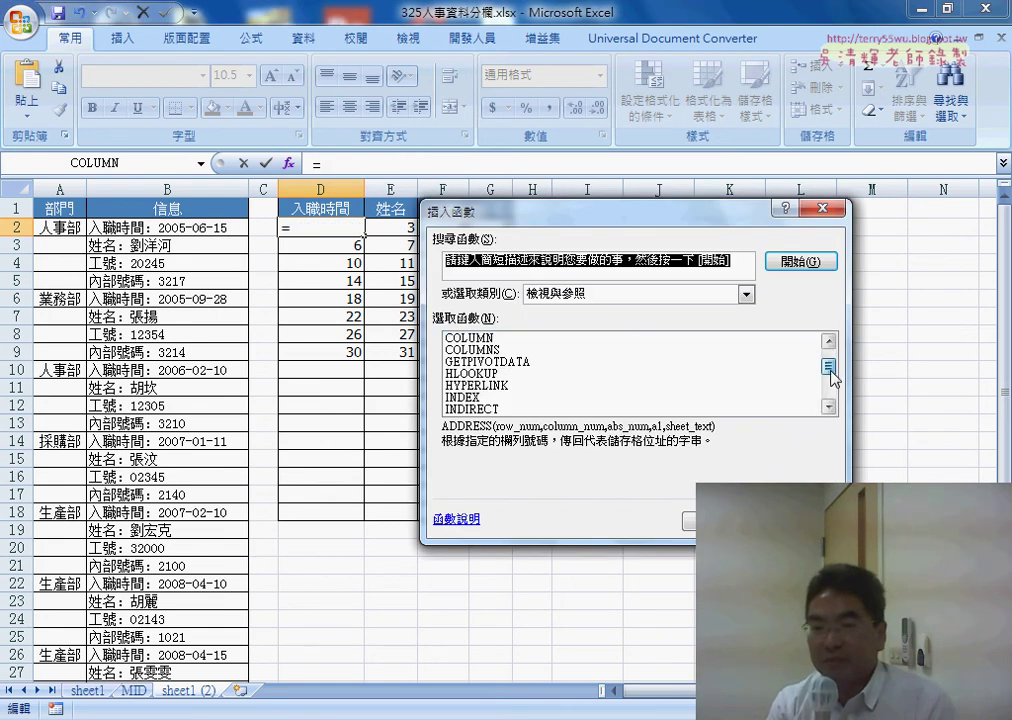
left_click_drag(828, 358, 795, 380)
left_click(472, 385)
left_click(715, 521)
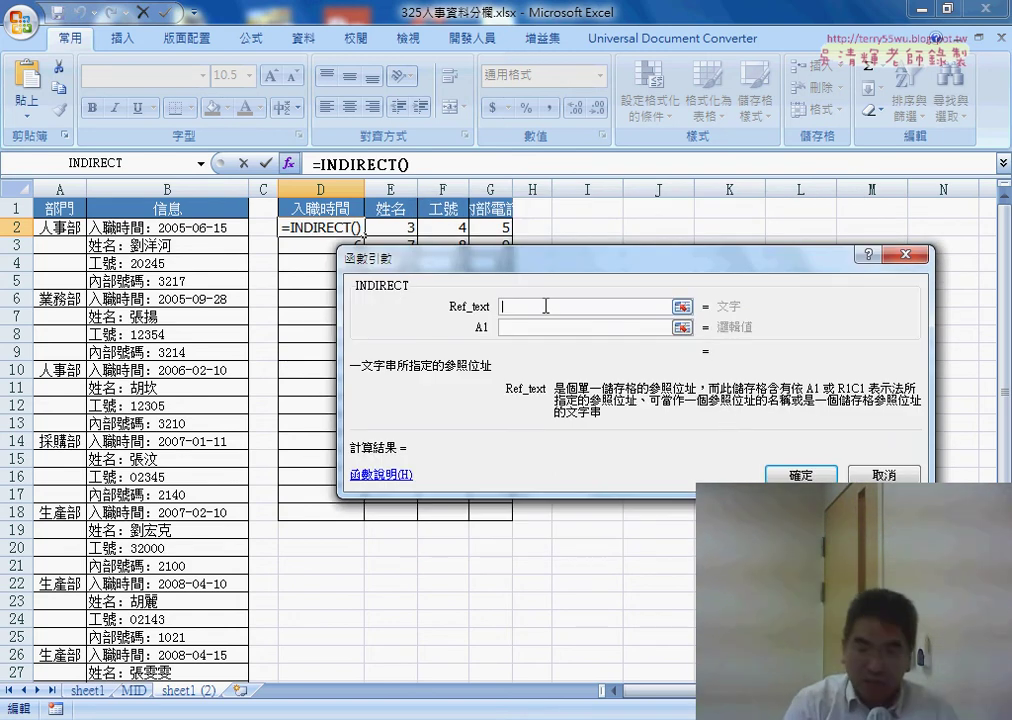
type("\"")
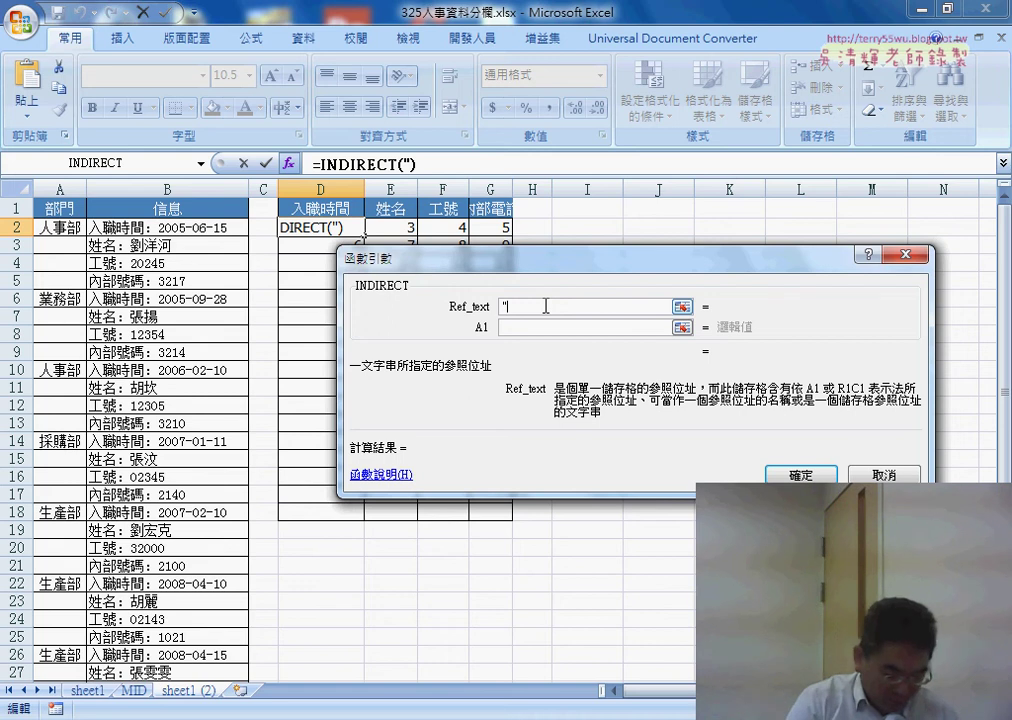
type("B\"")
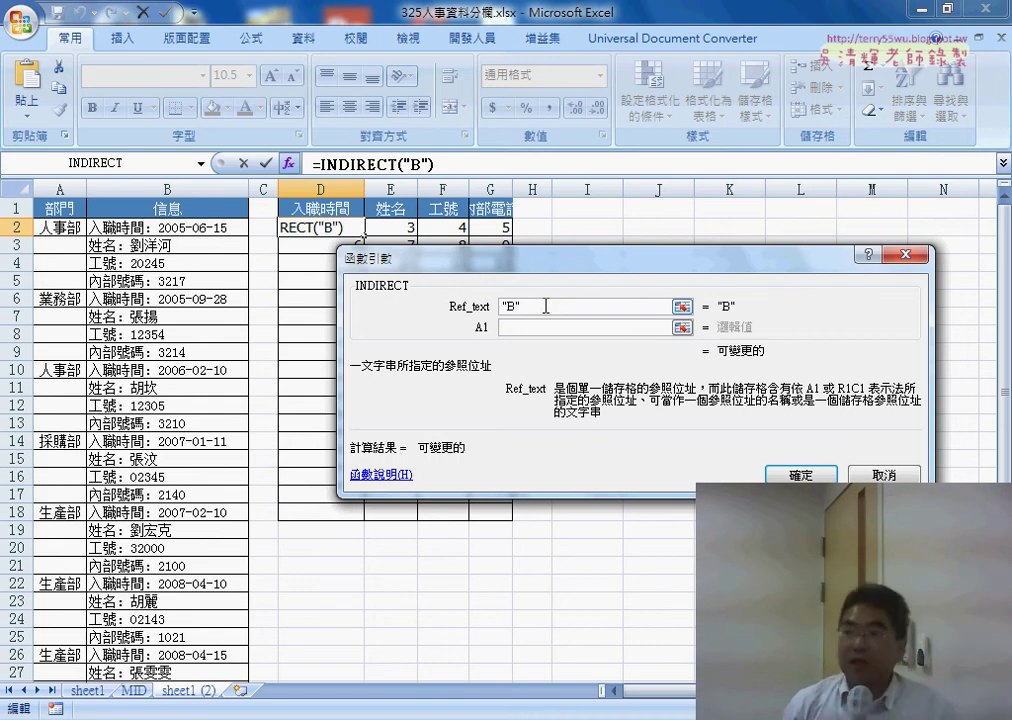
type("&")
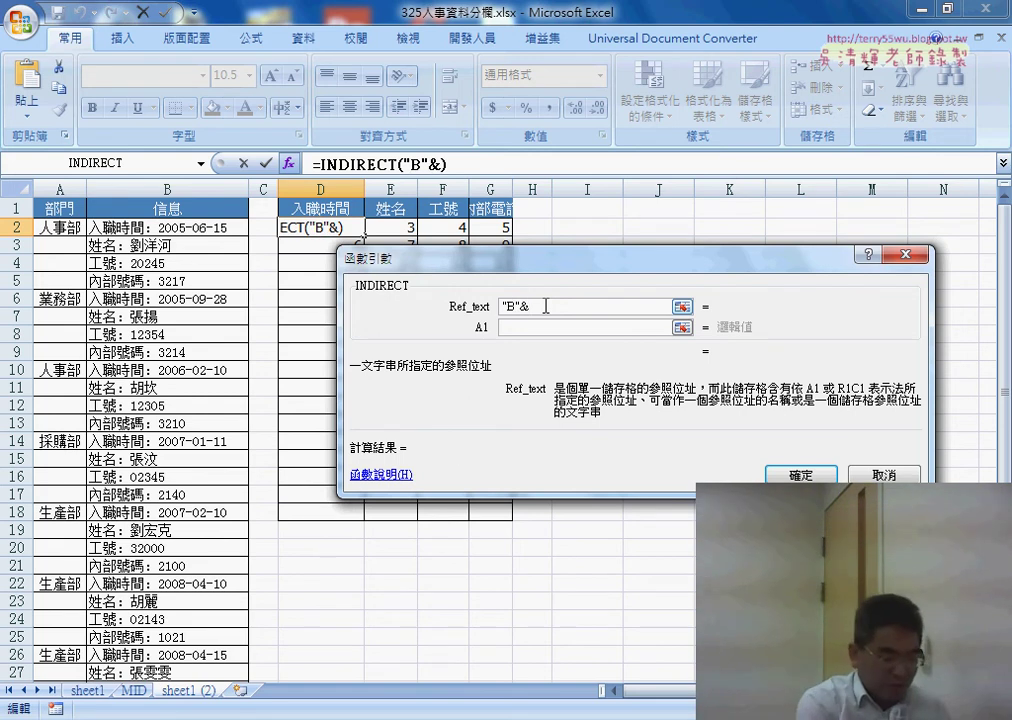
key("ctrl+v")
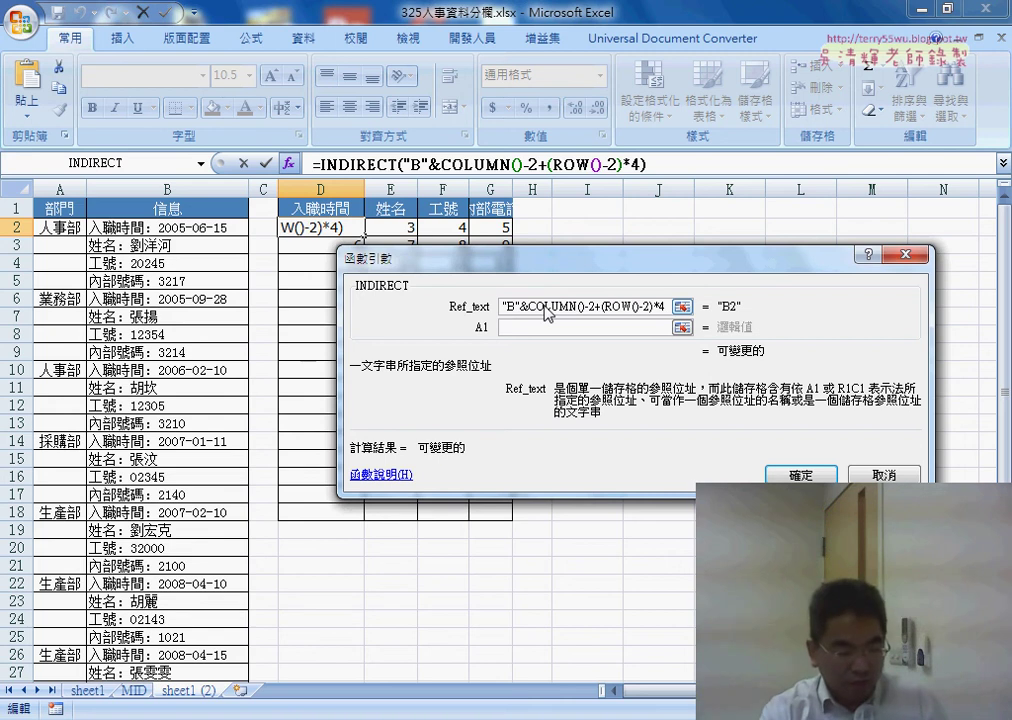
left_click_drag(529, 306, 668, 306)
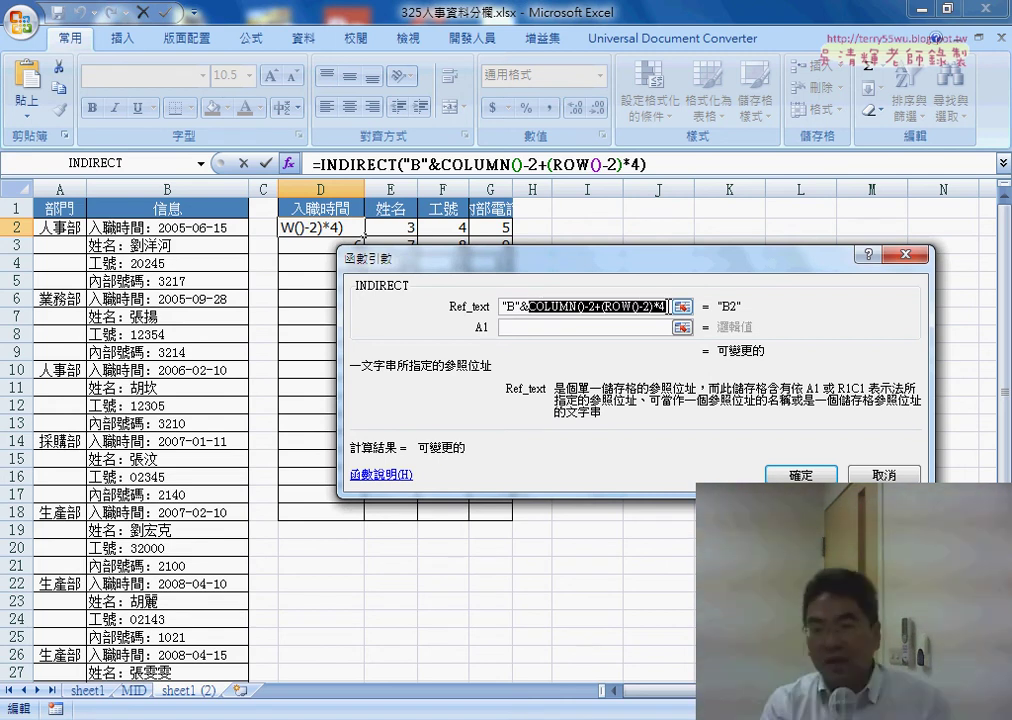
left_click(523, 306)
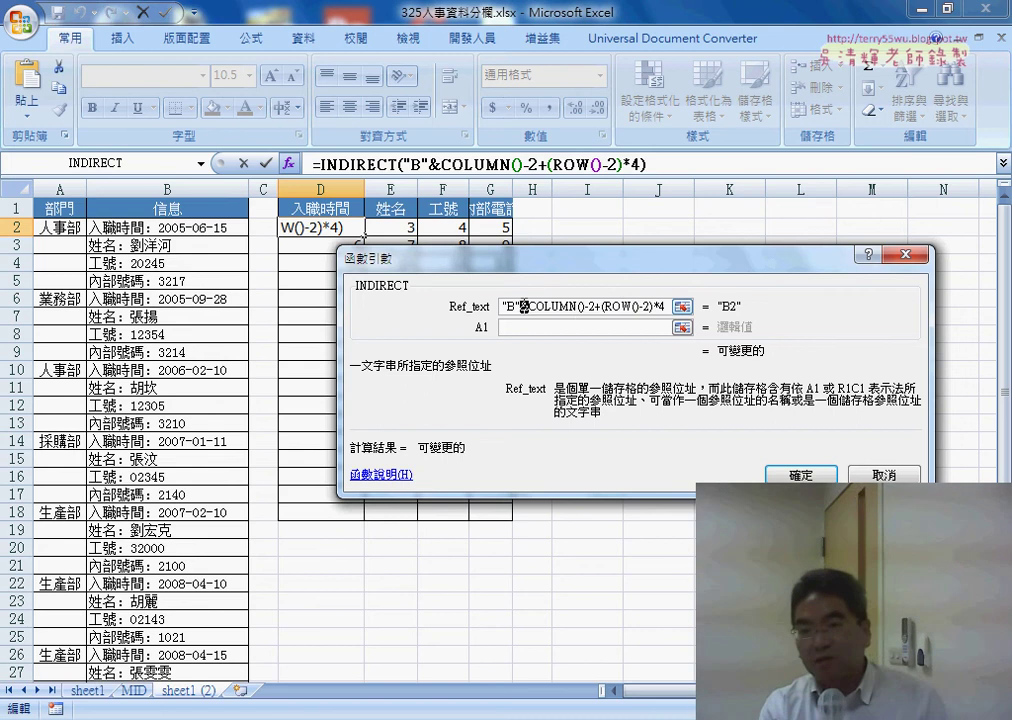
left_click_drag(529, 306, 670, 307)
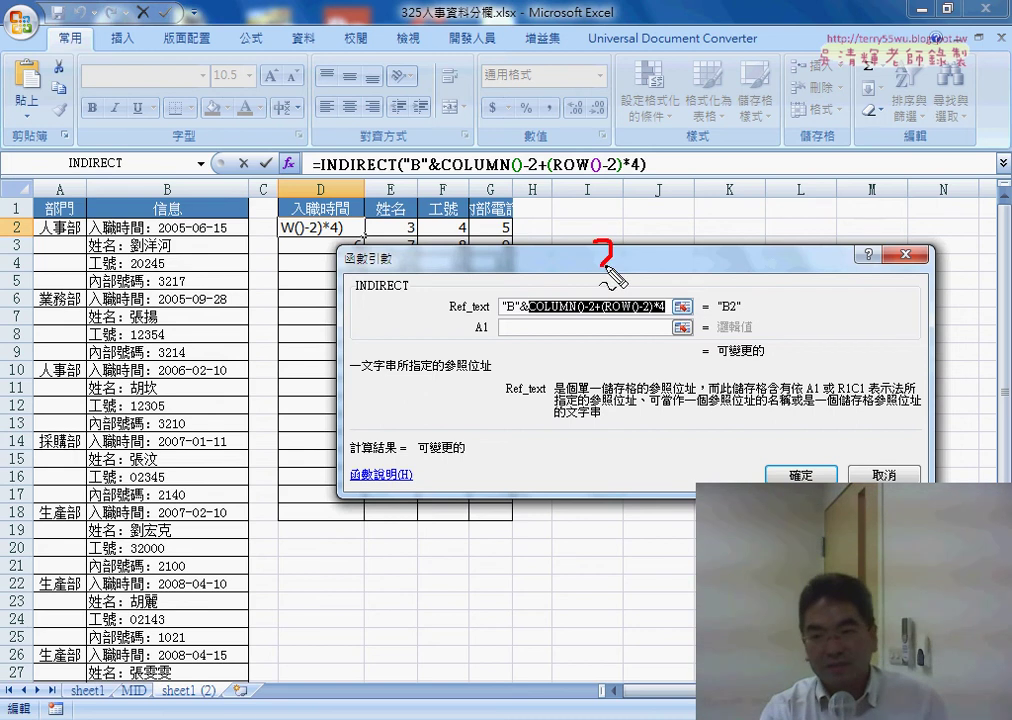
mouse_move(598, 244)
left_mouse_down()
mouse_move(634, 264)
mouse_move(682, 257)
left_mouse_up()
mouse_move(668, 249)
left_mouse_down()
mouse_move(668, 265)
mouse_move(702, 242)
mouse_move(743, 262)
mouse_move(744, 234)
left_mouse_up()
left_click_drag(753, 217, 756, 233)
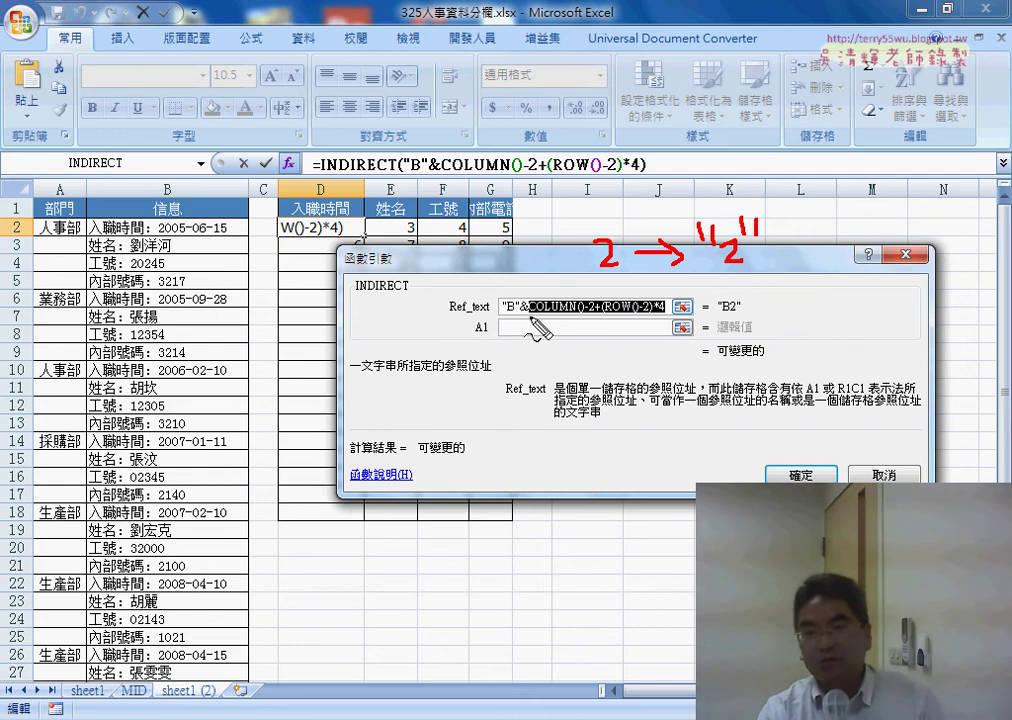
left_click_drag(502, 317, 523, 317)
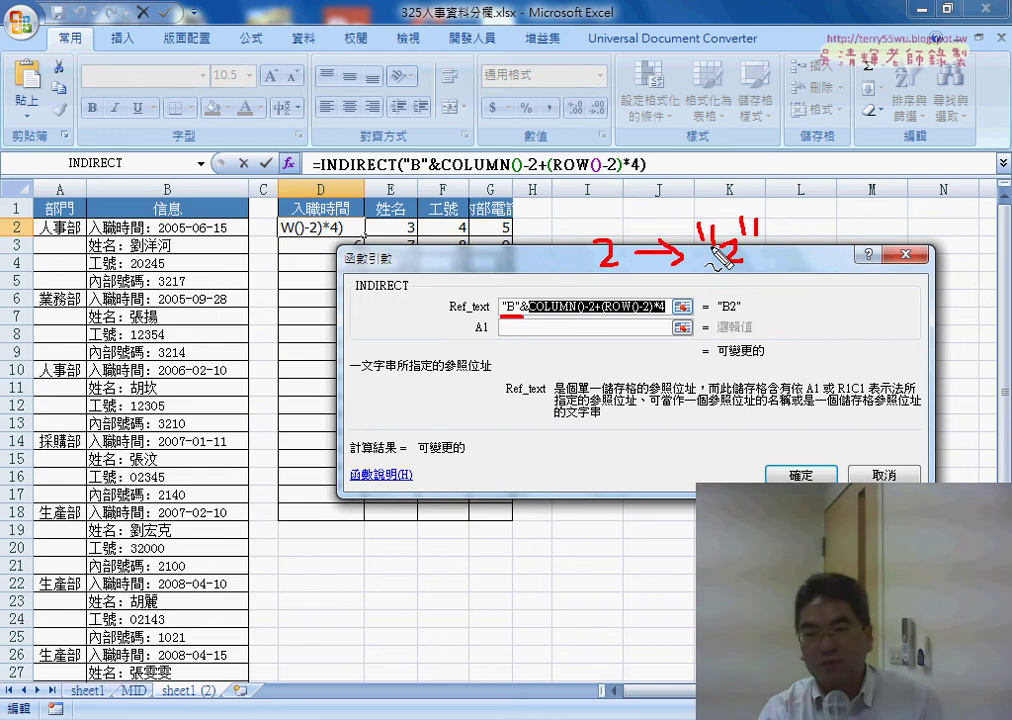
left_click_drag(776, 256, 810, 258)
mouse_move(838, 200)
left_mouse_down()
mouse_move(838, 222)
mouse_move(860, 252)
left_mouse_up()
mouse_move(868, 232)
left_mouse_down()
mouse_move(872, 250)
mouse_move(895, 250)
left_mouse_up()
mouse_move(899, 202)
left_mouse_down()
mouse_move(898, 214)
mouse_move(908, 212)
left_mouse_up()
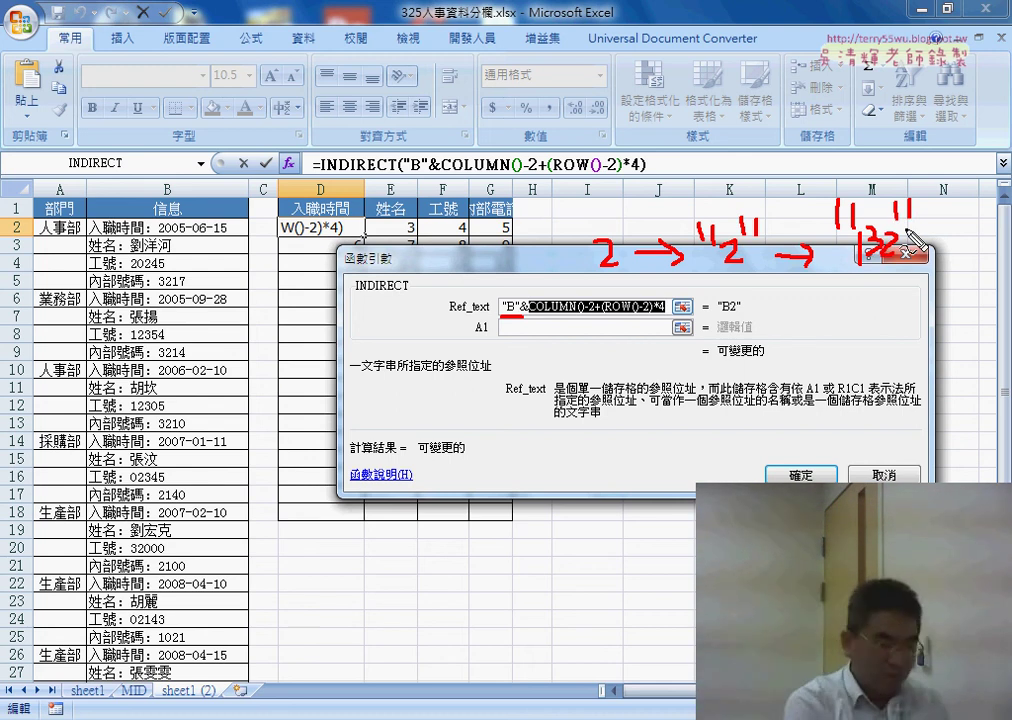
key("Escape")
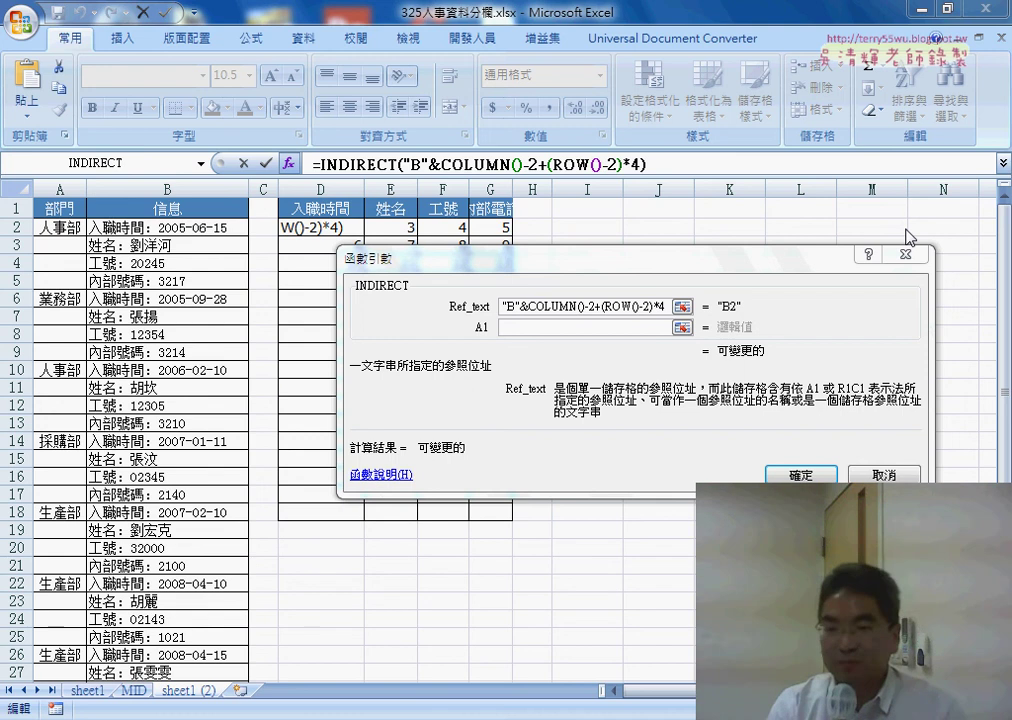
Step: Confirm the INDIRECT formula in D2, widen column D, and fill it through D2:G9
left_click(772, 470)
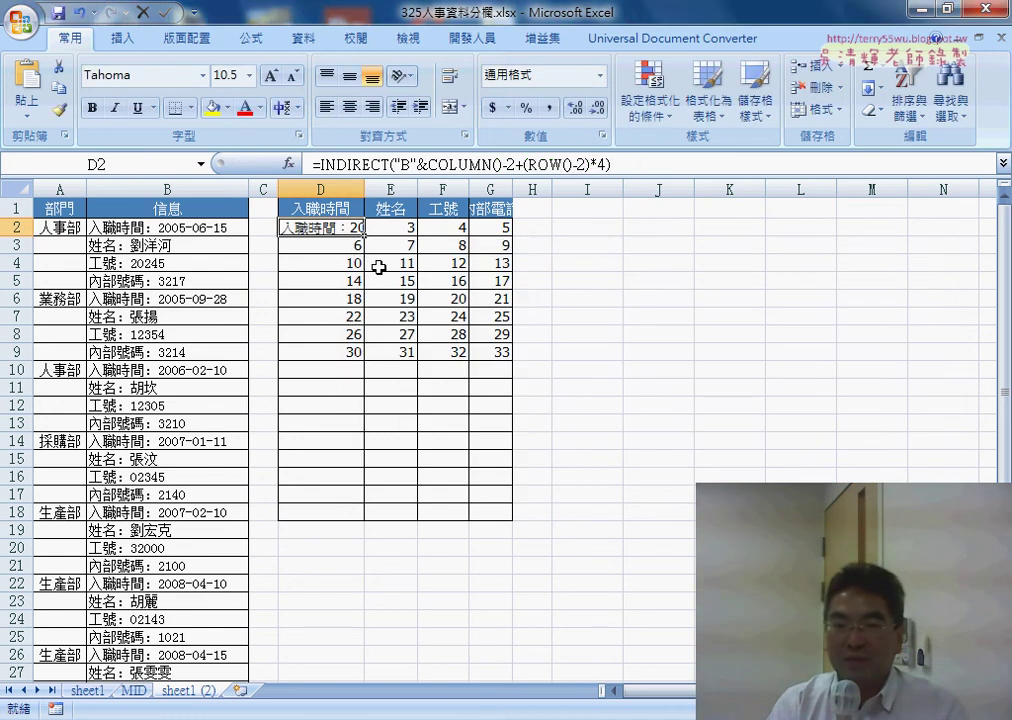
left_click_drag(366, 193, 440, 192)
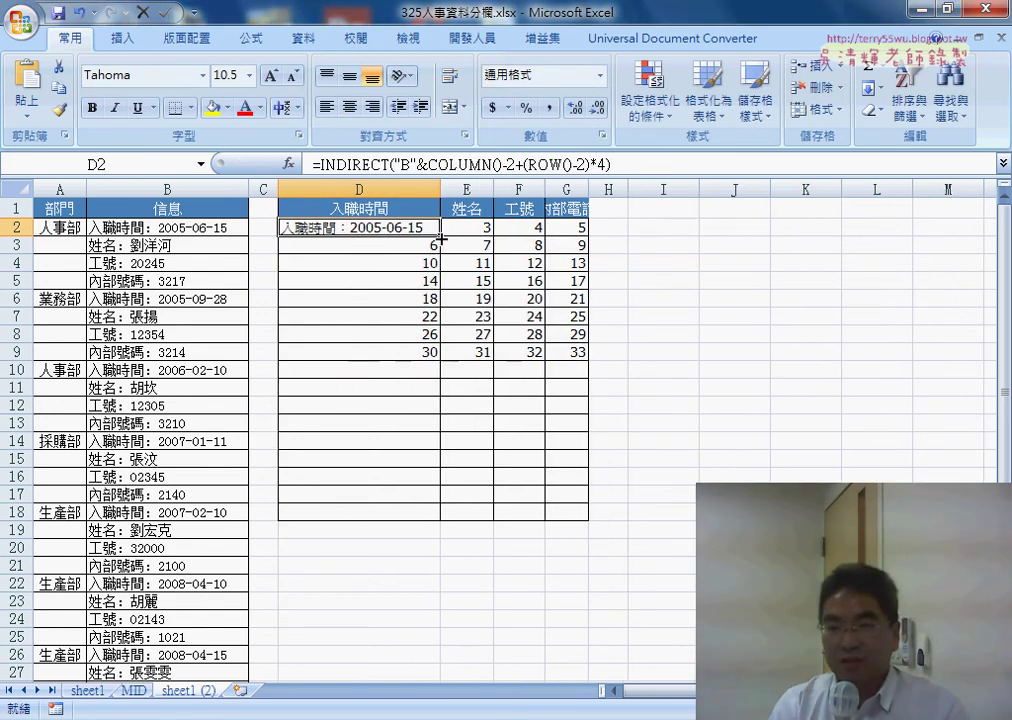
mouse_move(441, 237)
left_mouse_down()
mouse_move(588, 237)
mouse_move(586, 358)
left_mouse_up()
Step: Select the full formula text of cell D2 in the formula bar for editing
left_click(333, 165)
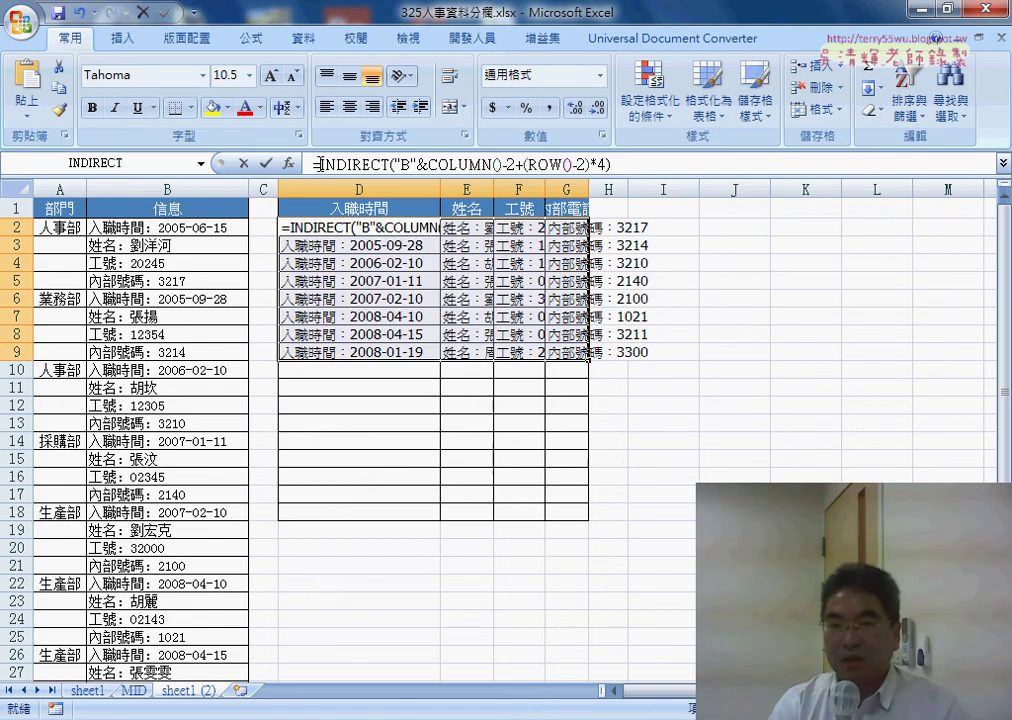
left_click(233, 164)
left_click(351, 228)
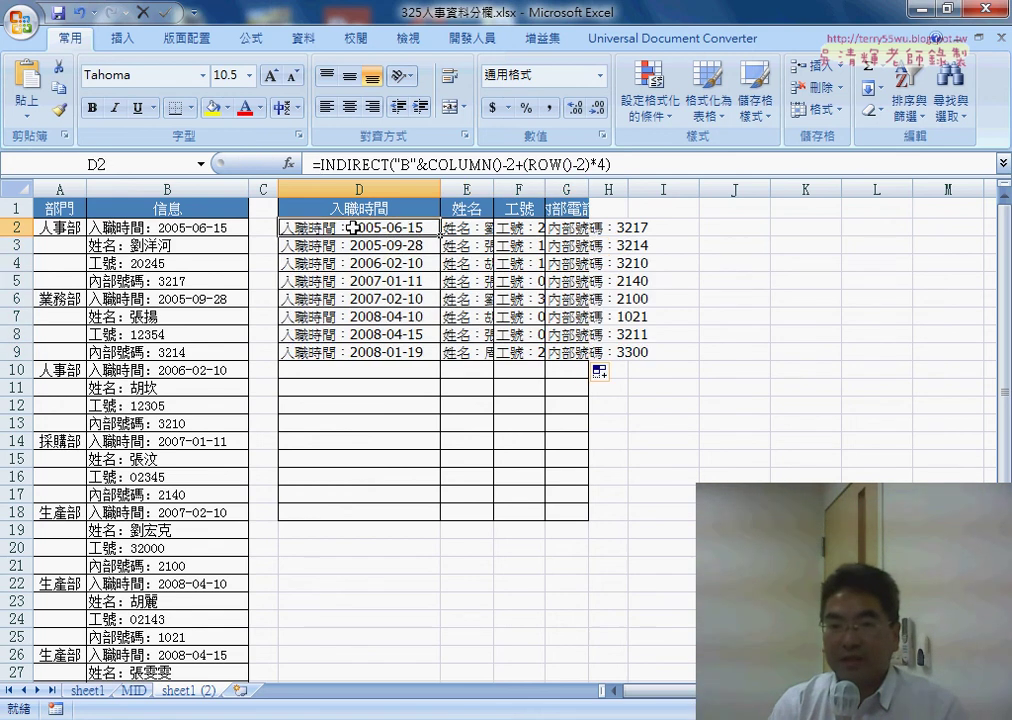
left_click_drag(317, 163, 714, 169)
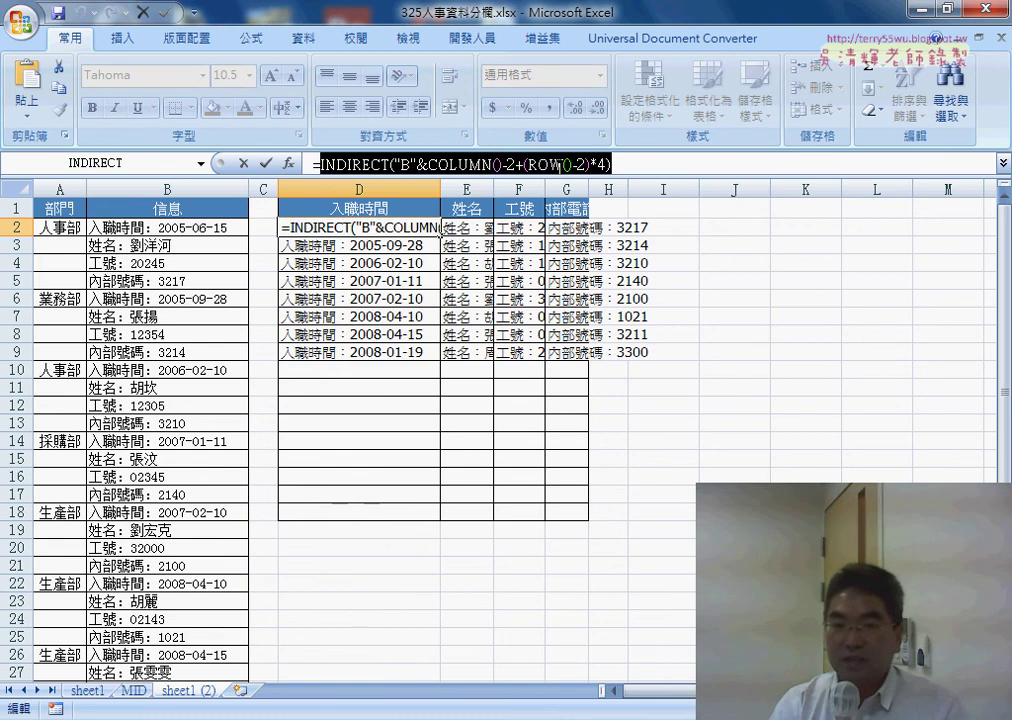
right_click(580, 165)
Step: Cut D2's INDIRECT formula and paste it as the Text argument of a new MID function
left_click(607, 178)
left_click(288, 163)
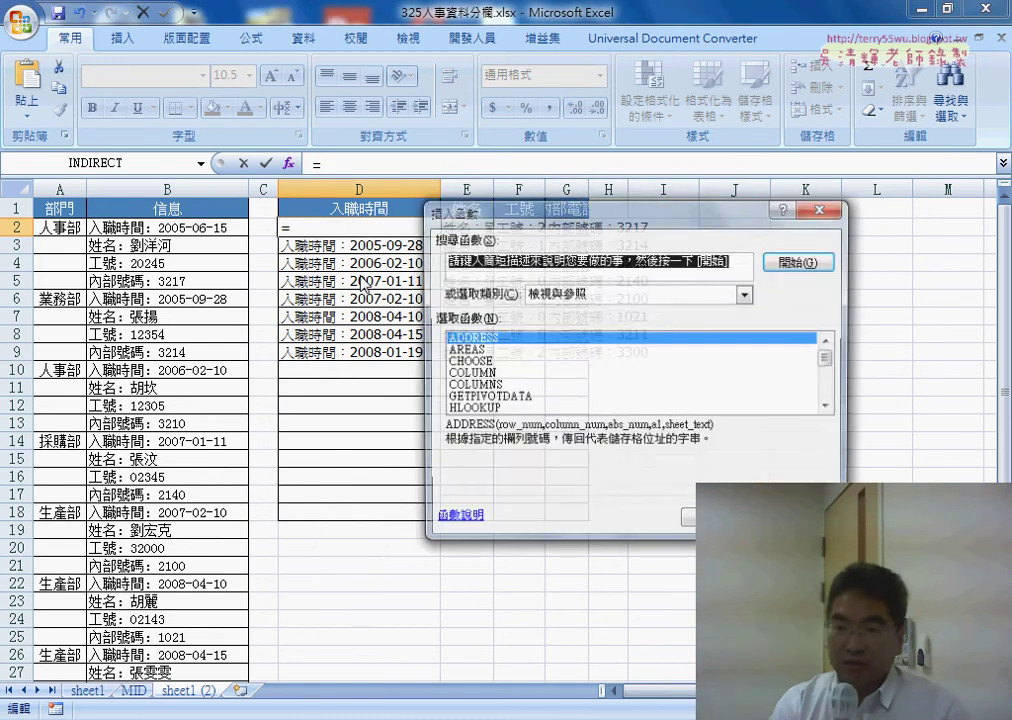
left_click_drag(829, 358, 830, 369)
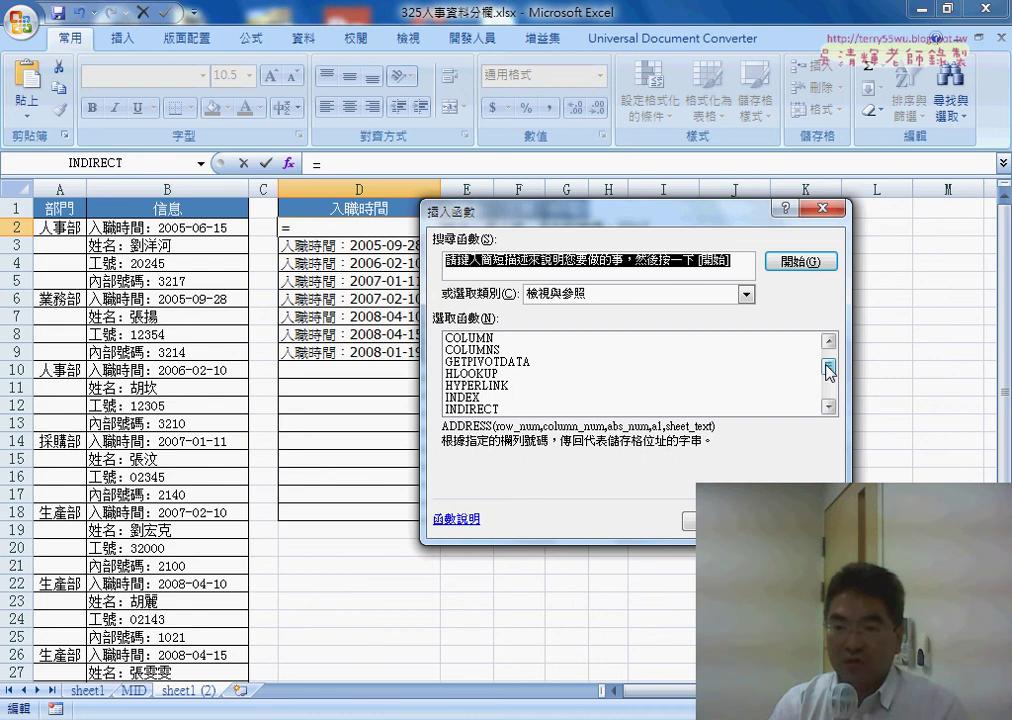
left_click(655, 294)
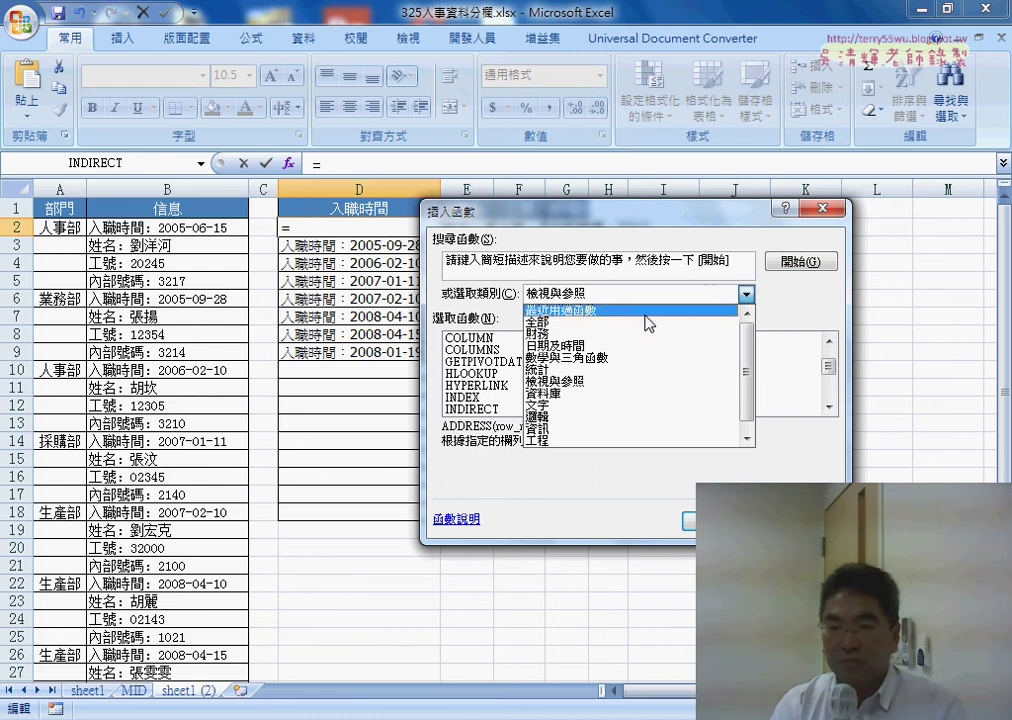
left_click(645, 314)
double_click(462, 373)
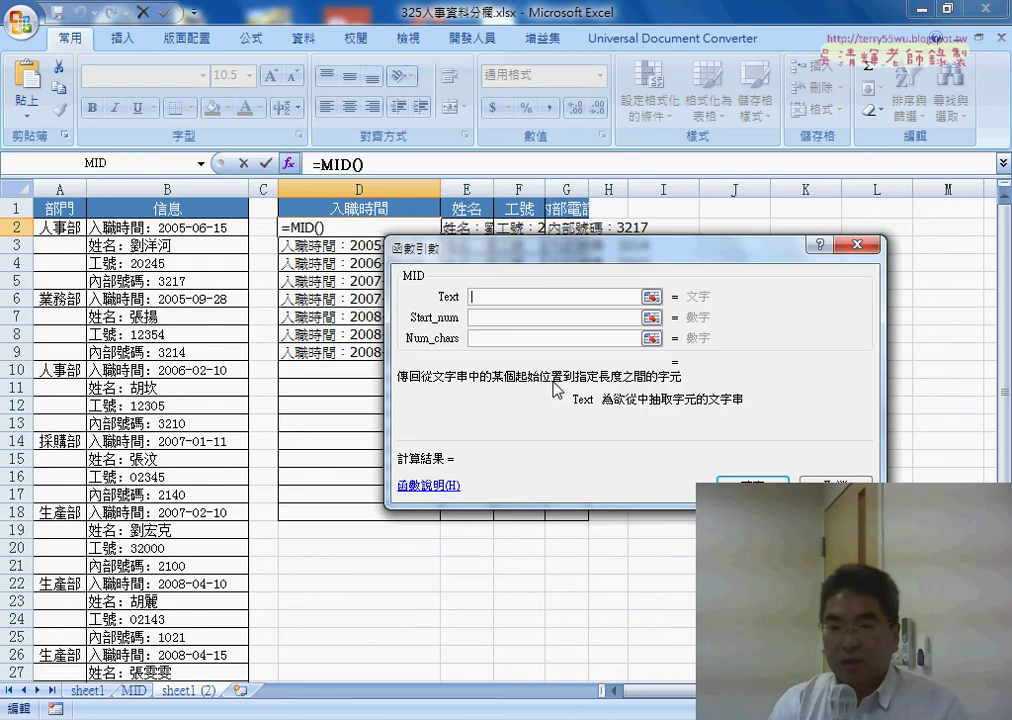
right_click(508, 295)
left_click(522, 355)
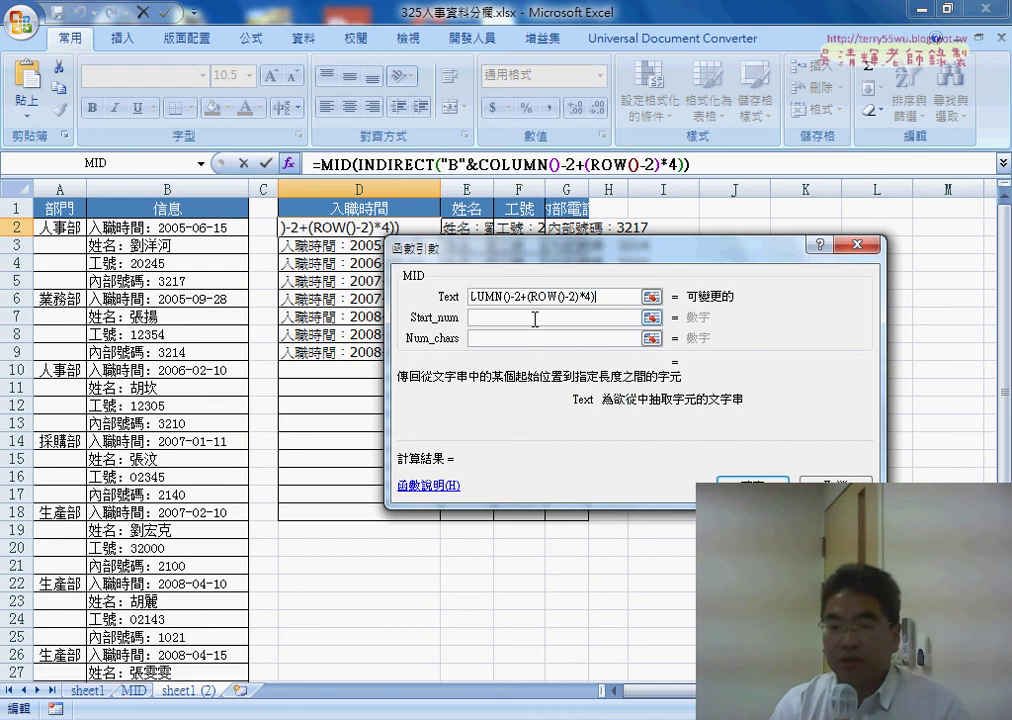
Step: Set MID's Start_num to LEN(D$1)+2 and Num_chars to 99, then enter the formula
left_click(535, 319)
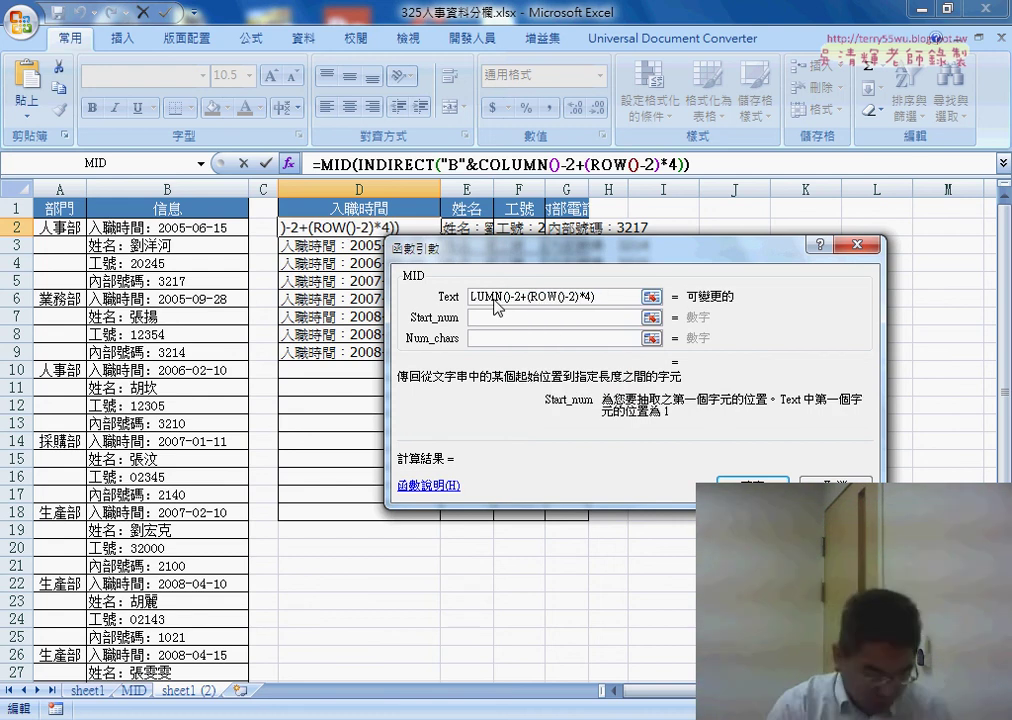
type("1")
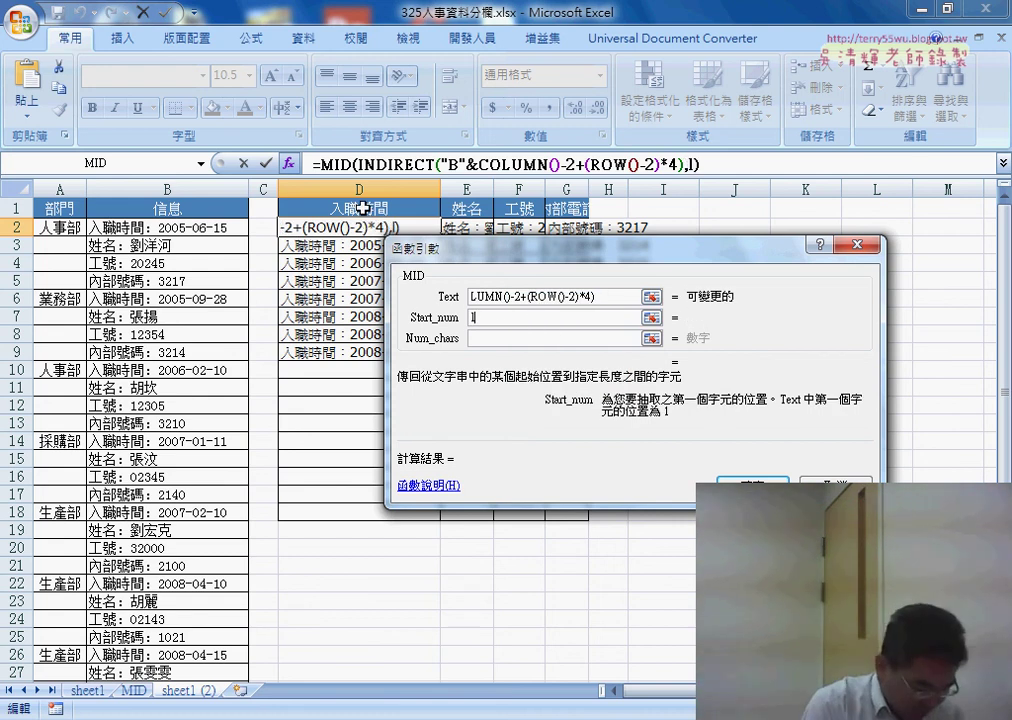
type("en")
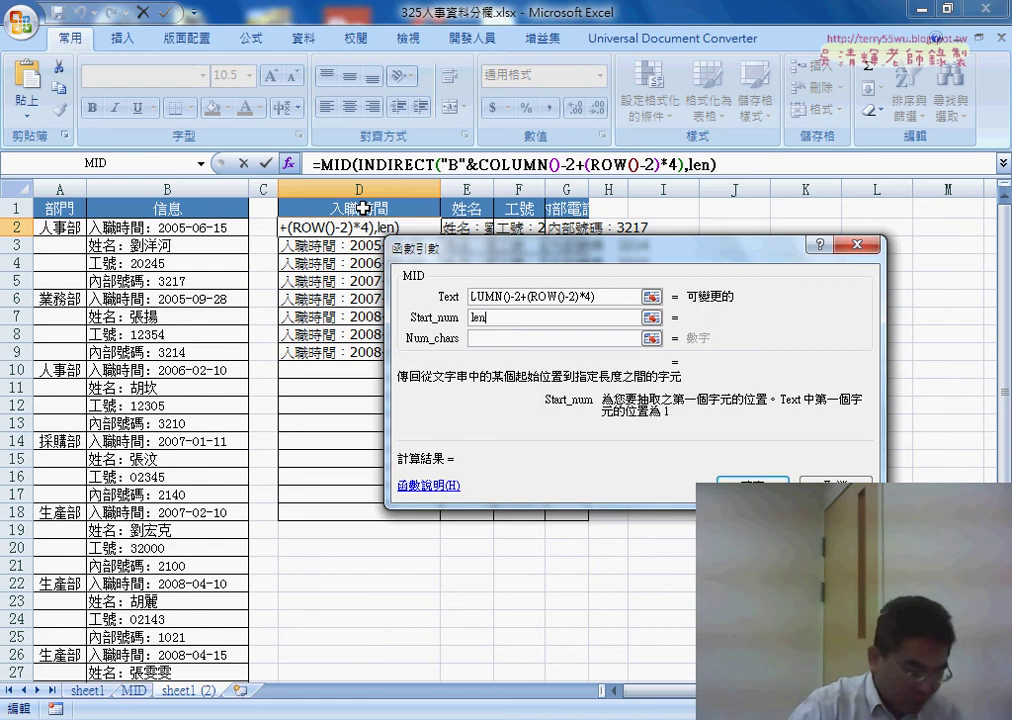
type("(")
left_click(363, 209)
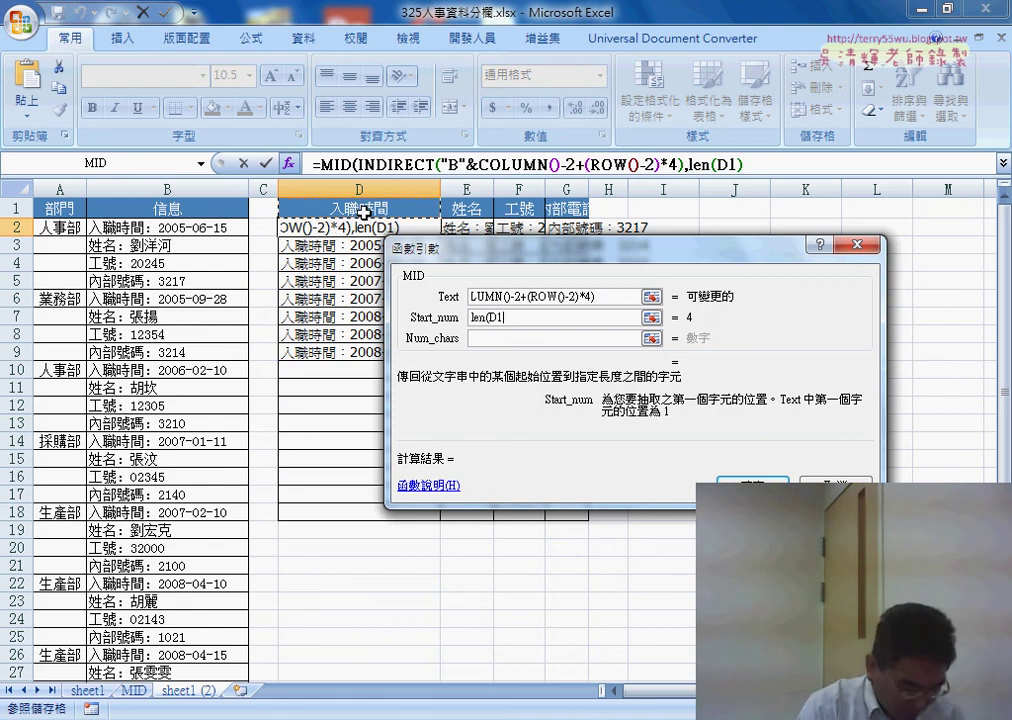
type(")")
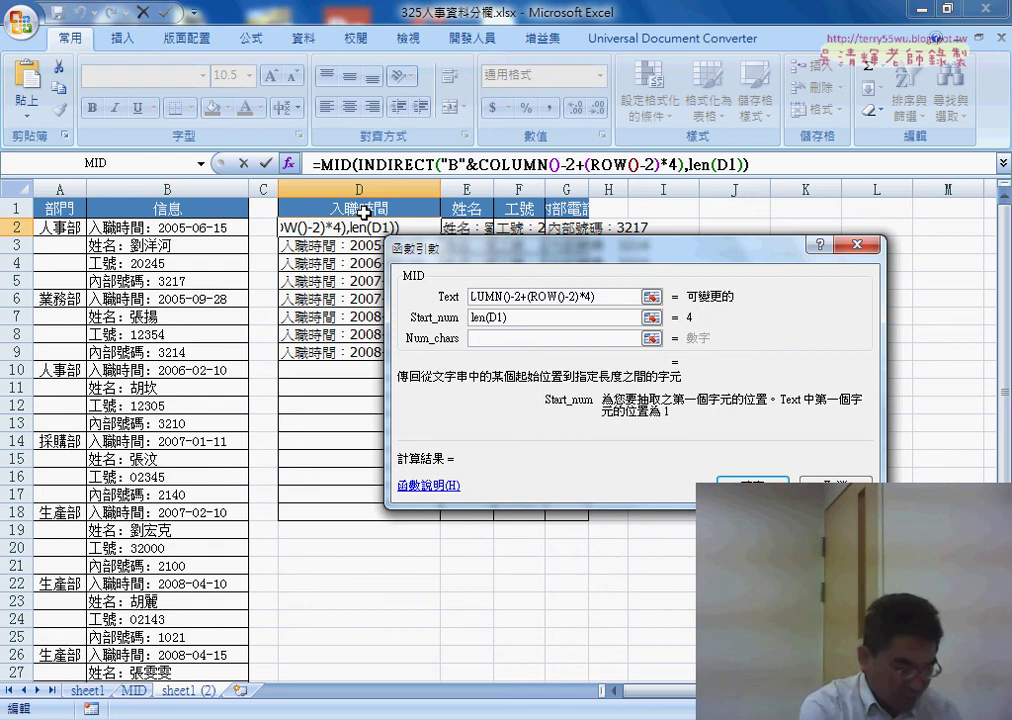
type("+2")
key("Tab")
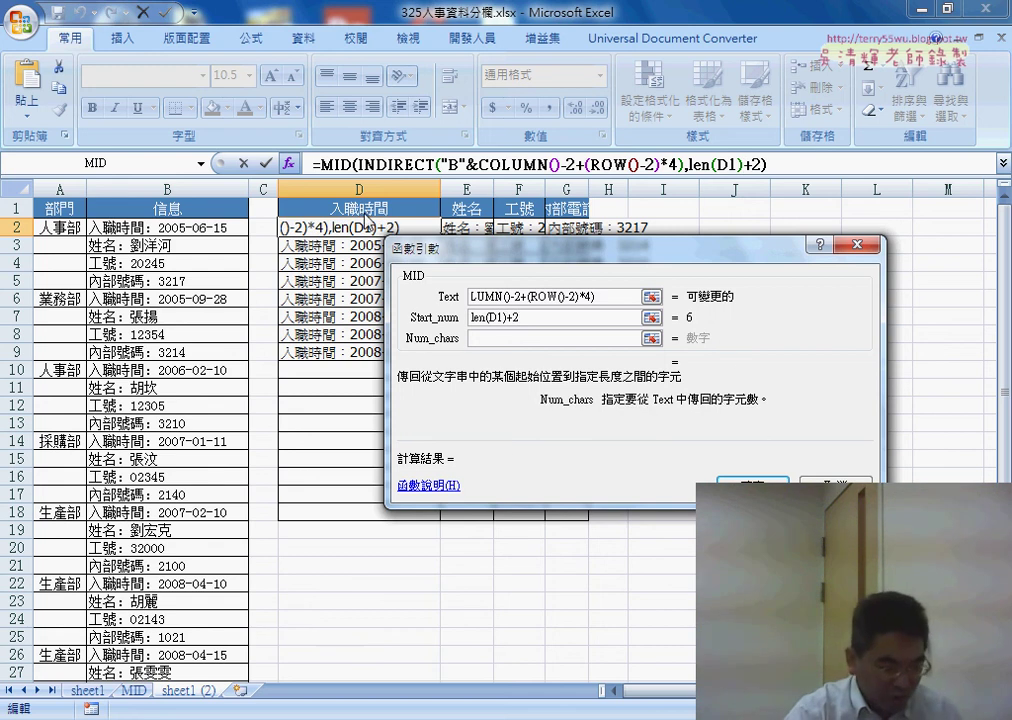
type("99")
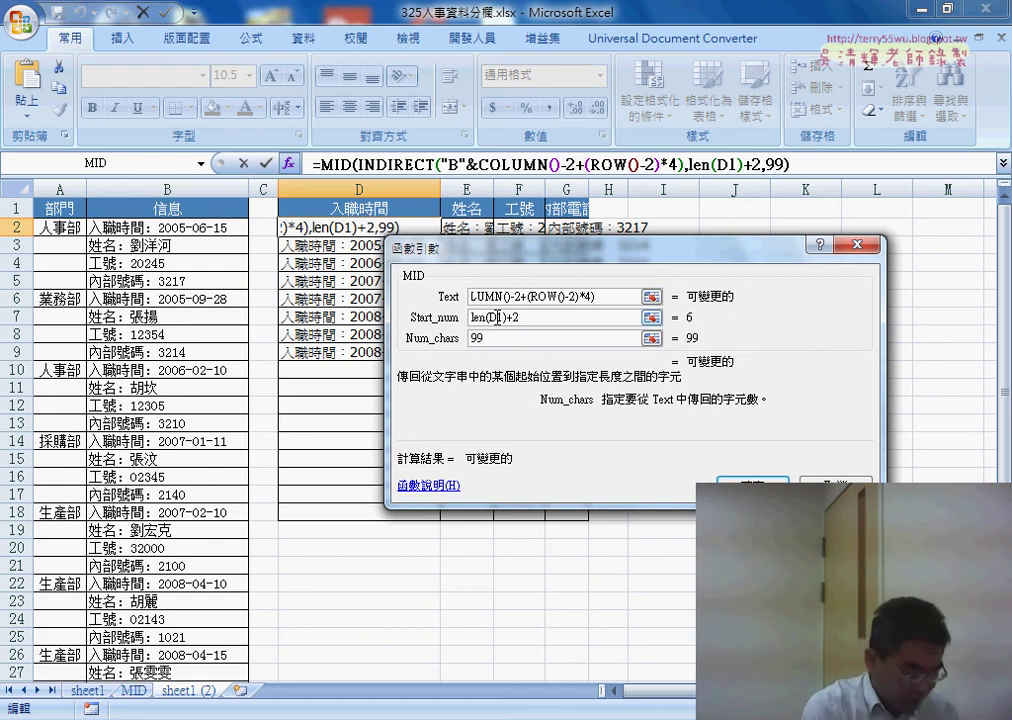
left_click(583, 320)
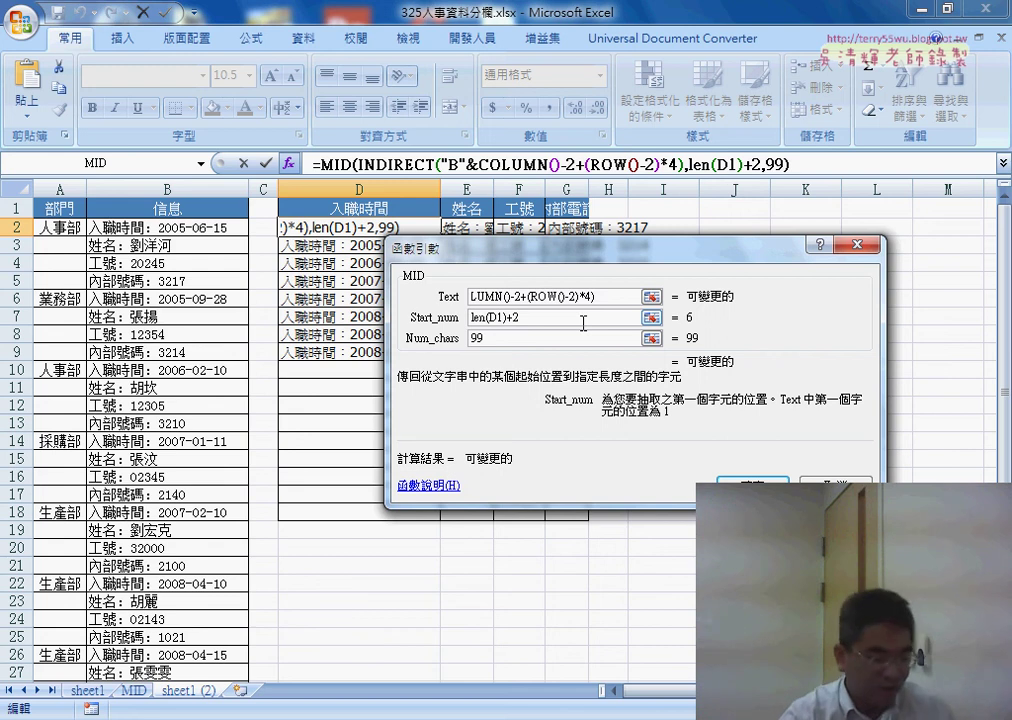
key("F4")
key("F4")
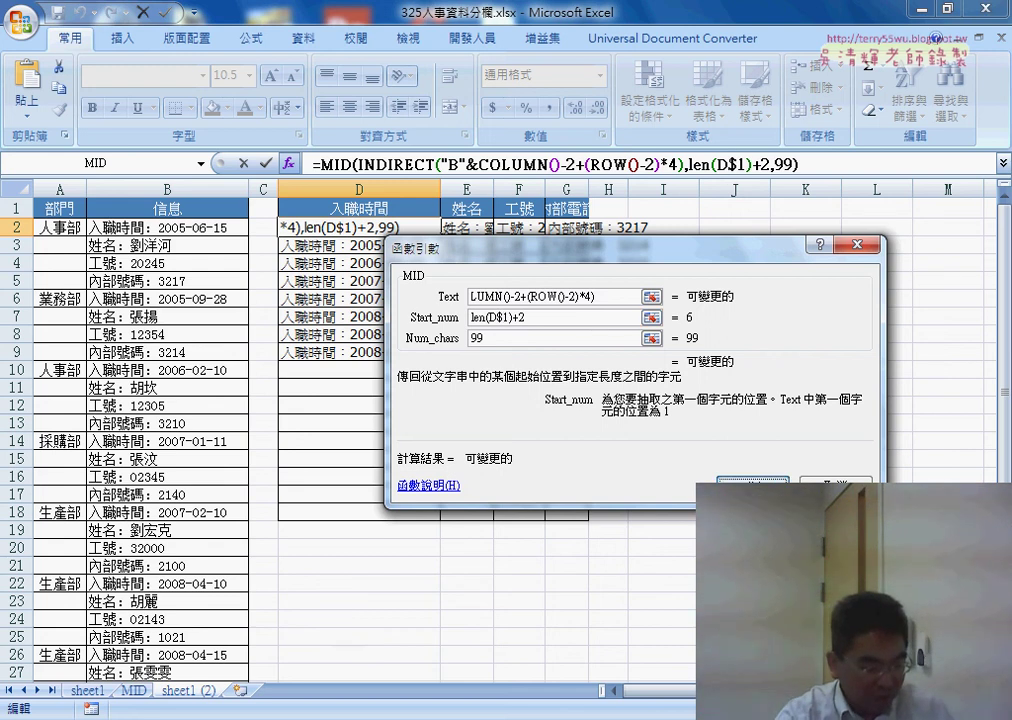
key("Return")
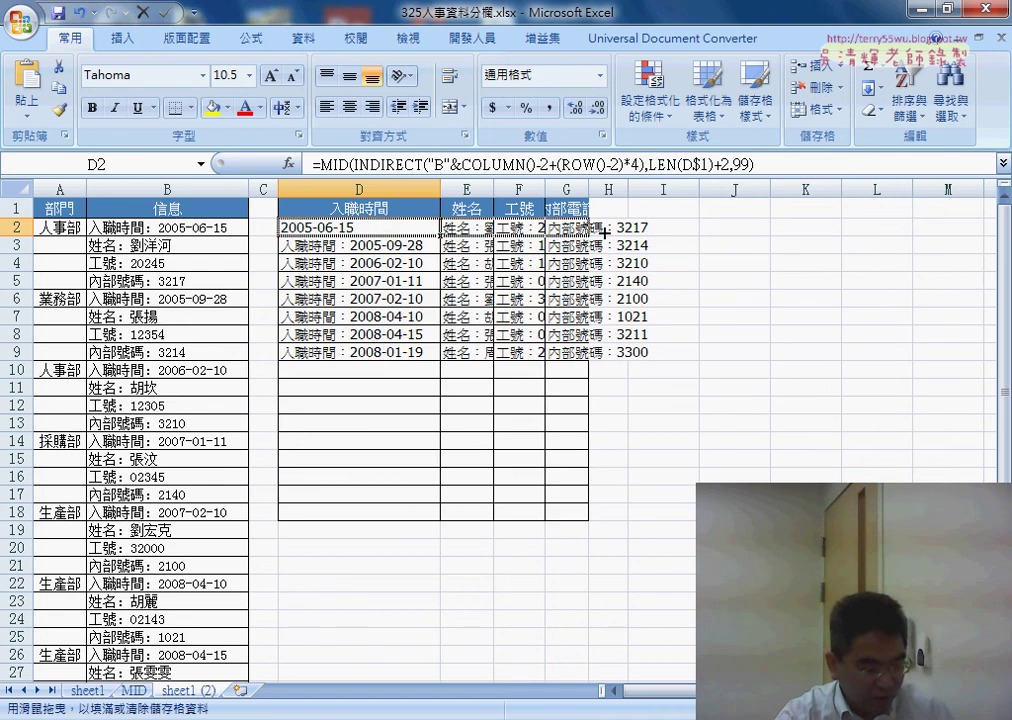
Step: Fill D2's MID formula through D2:G9, then autofit columns D and G
mouse_move(431, 240)
left_mouse_down()
mouse_move(595, 235)
mouse_move(590, 358)
left_mouse_up()
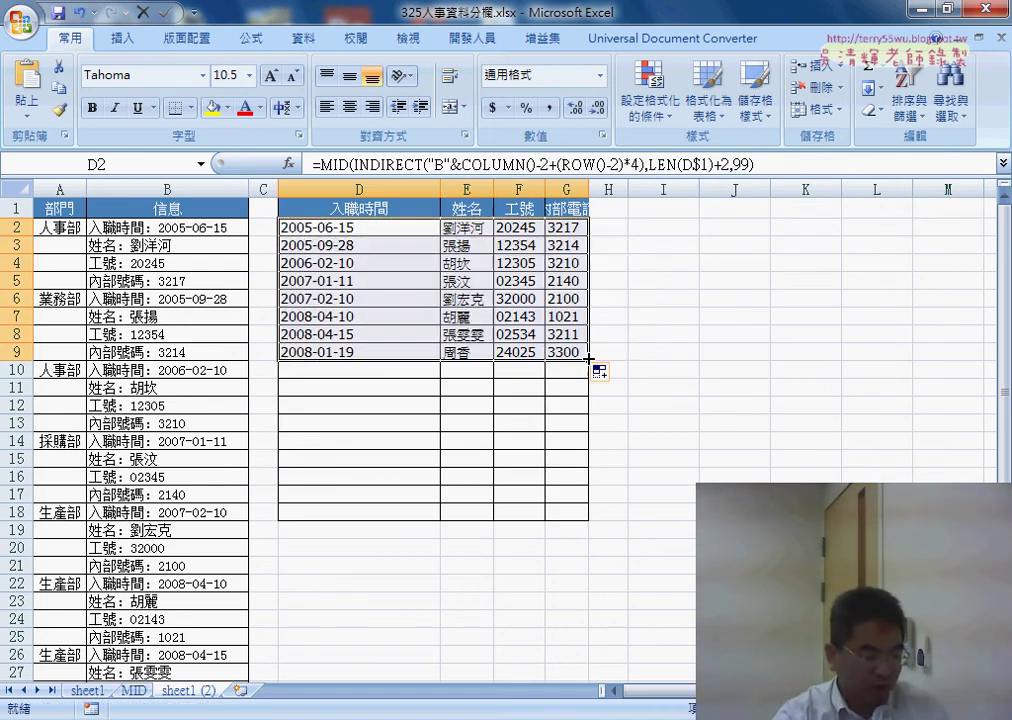
double_click(440, 189)
left_click_drag(512, 189, 526, 189)
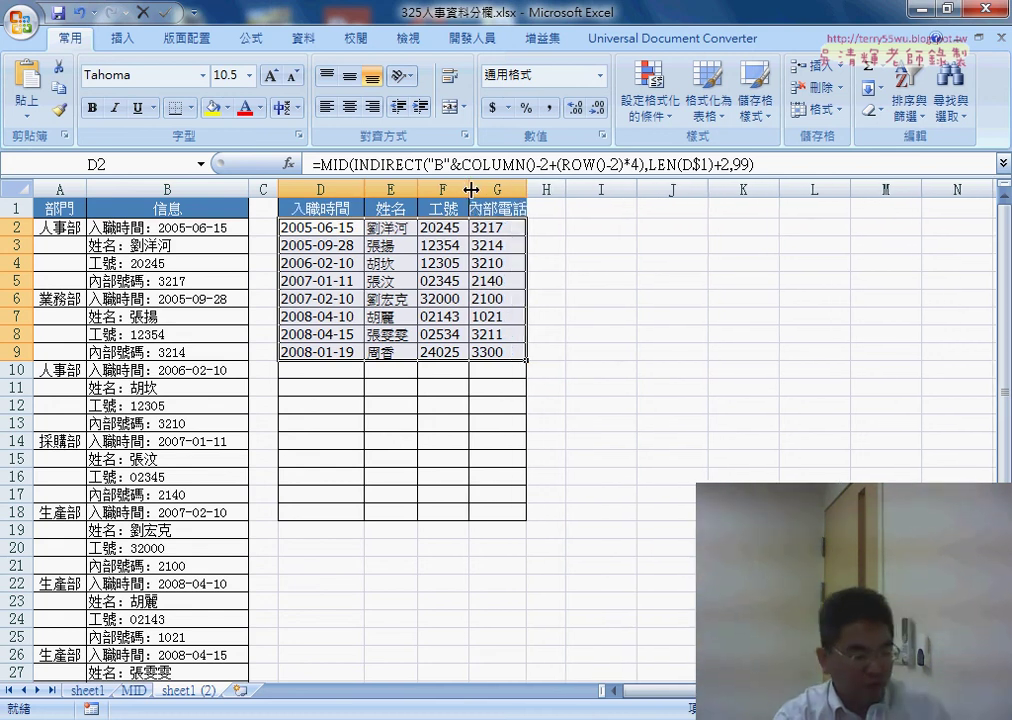
double_click(526, 189)
left_click(327, 231)
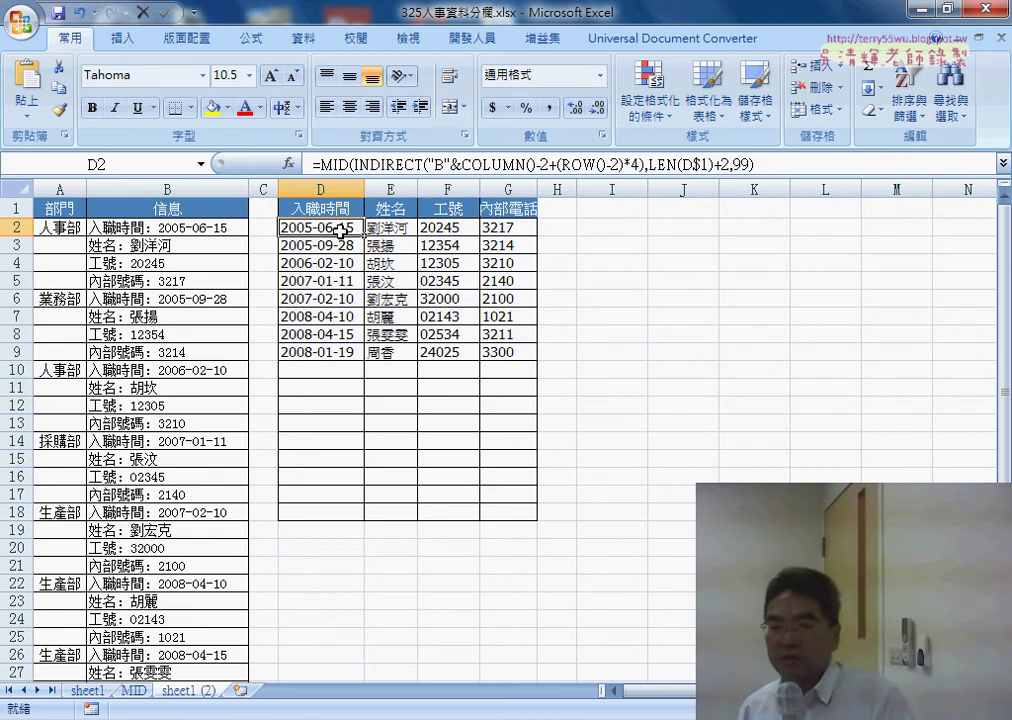